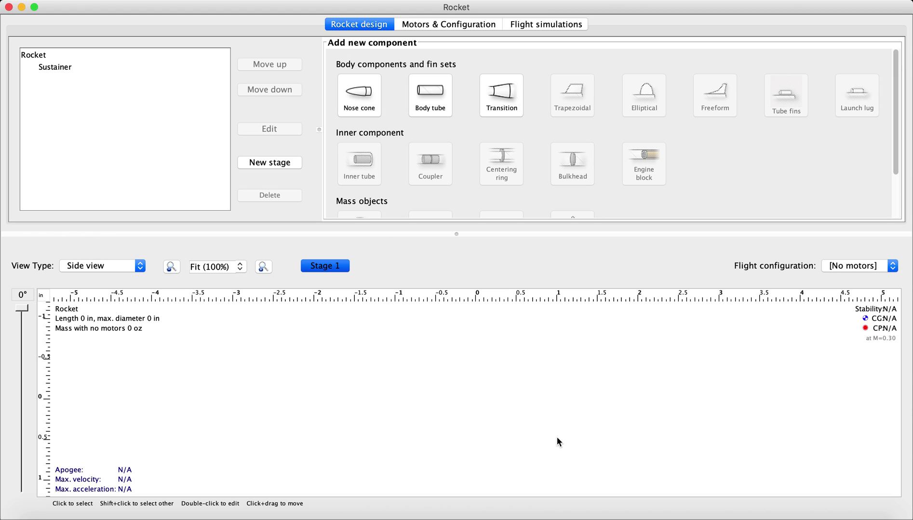
# Add a nose cone and set its base diameter to 3 in.
pyautogui.click(361, 92)
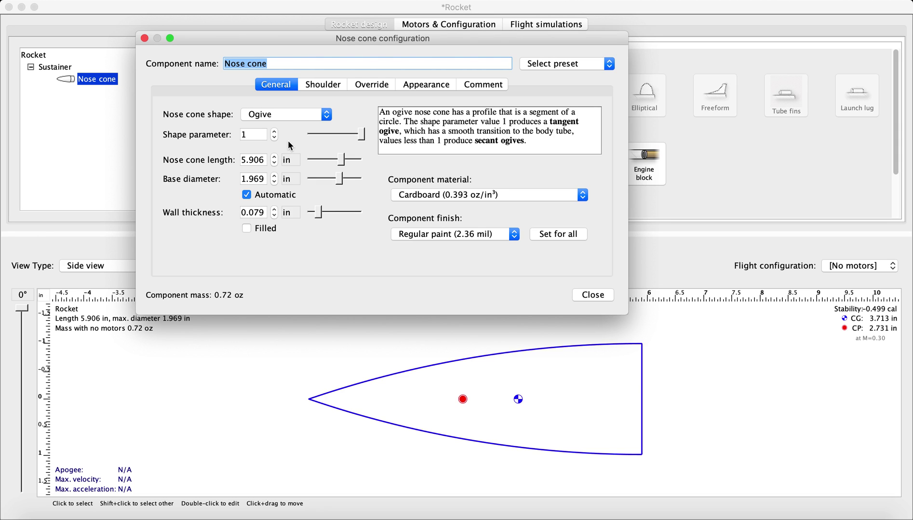
pyautogui.click(265, 176)
pyautogui.moveTo(266, 176); pyautogui.dragTo(205, 180)
pyautogui.write('3')
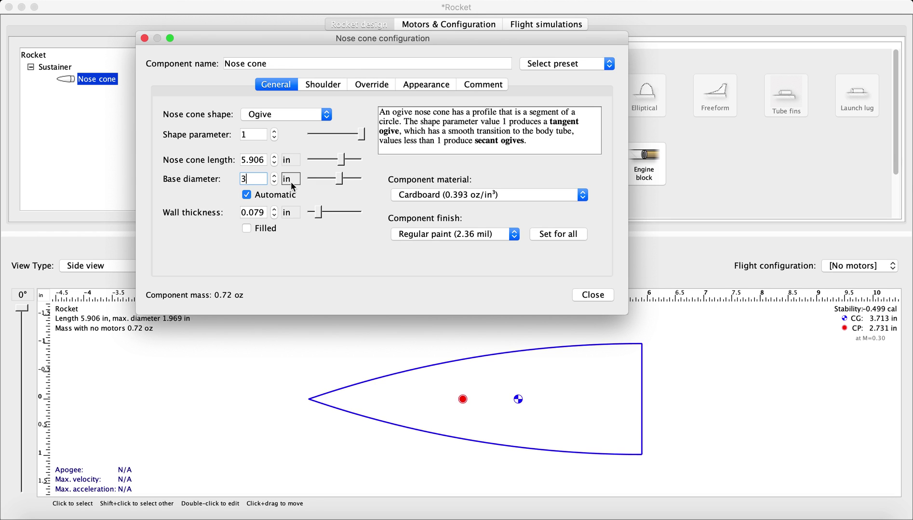
pyautogui.press('Return')
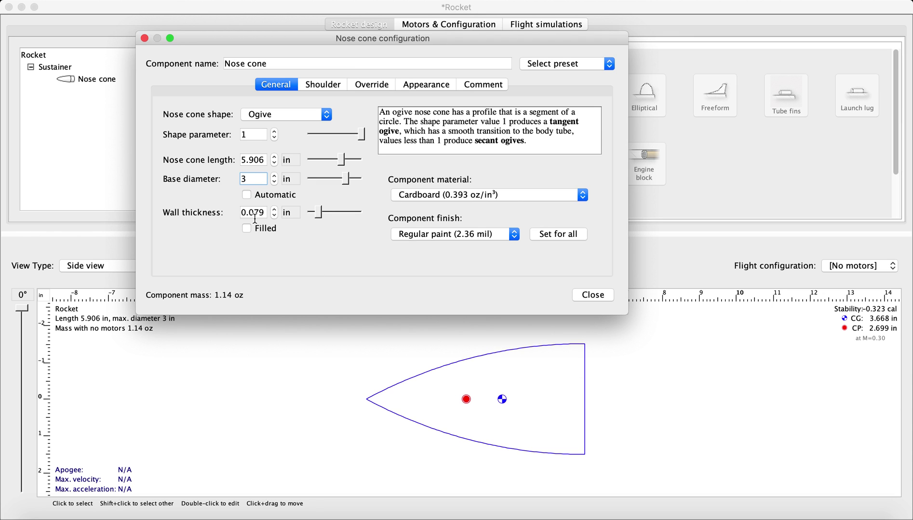
# Apply the PML PNC-3.00 nose cone preset from the database, filtered by 3.0.
pyautogui.click(590, 63)
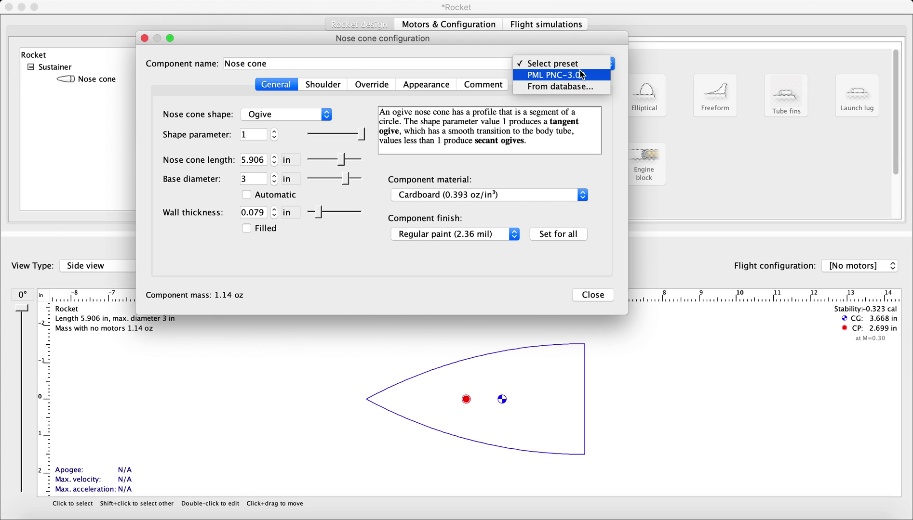
pyautogui.click(575, 88)
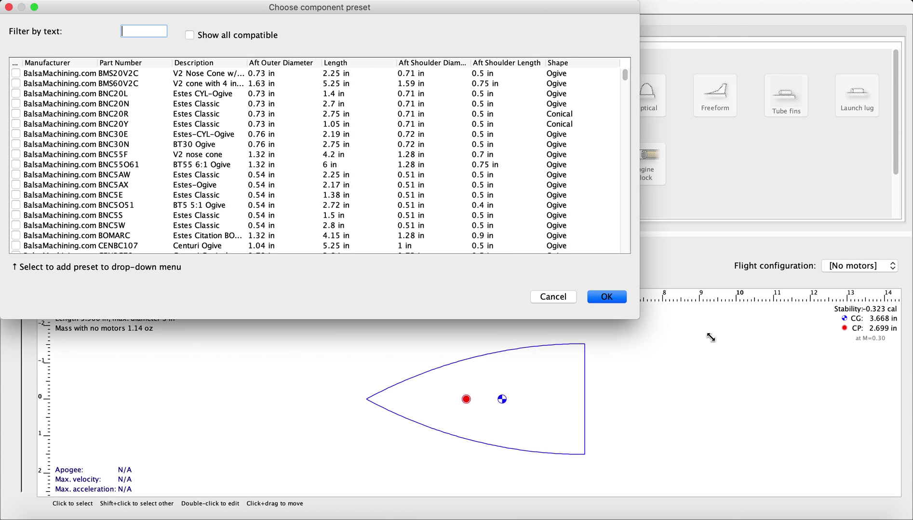
pyautogui.write('3.0')
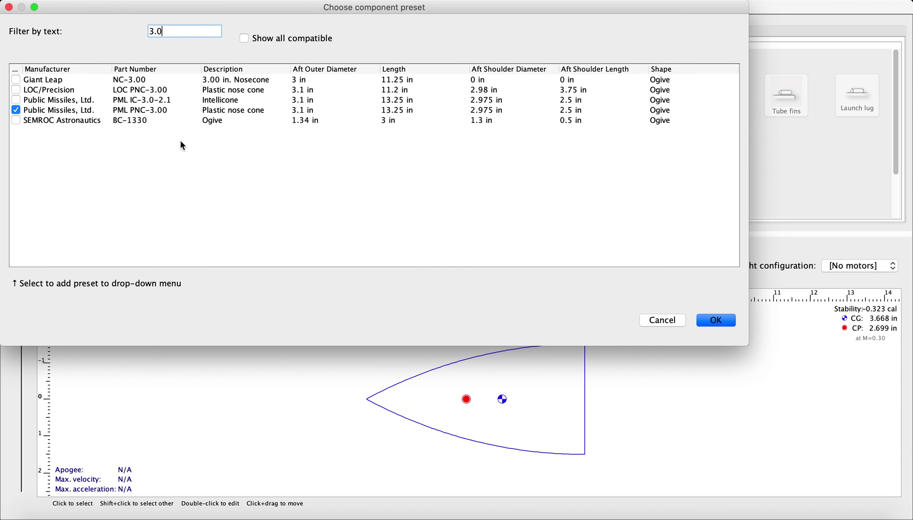
pyautogui.click(143, 112)
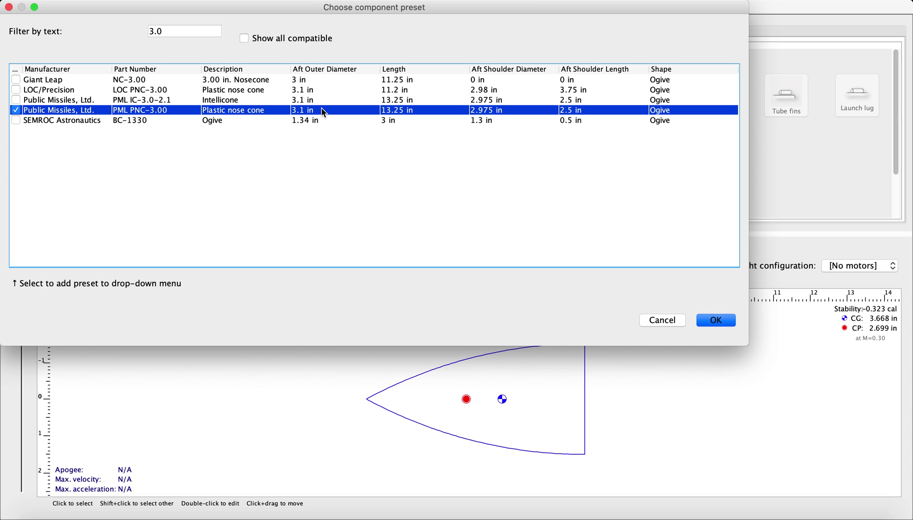
pyautogui.click(716, 320)
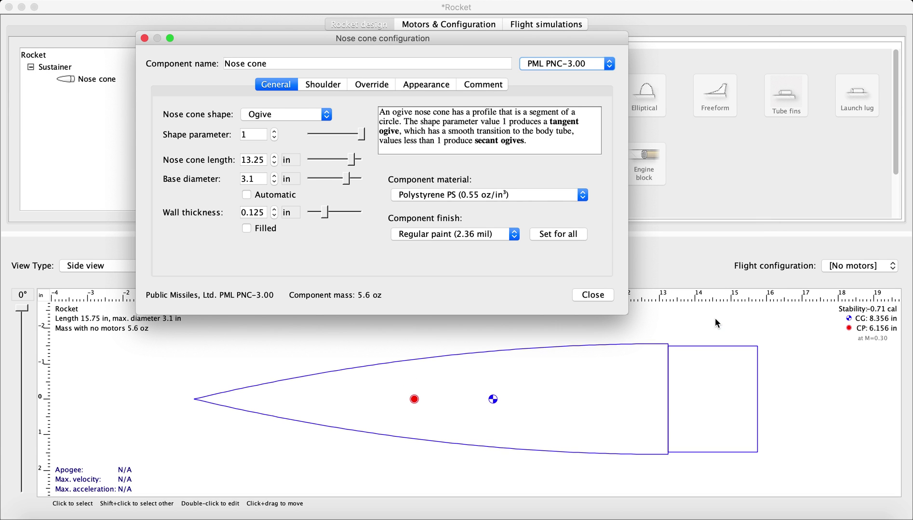
# Add a body tube behind the nose cone with a length of 20 in, then select it.
pyautogui.click(593, 295)
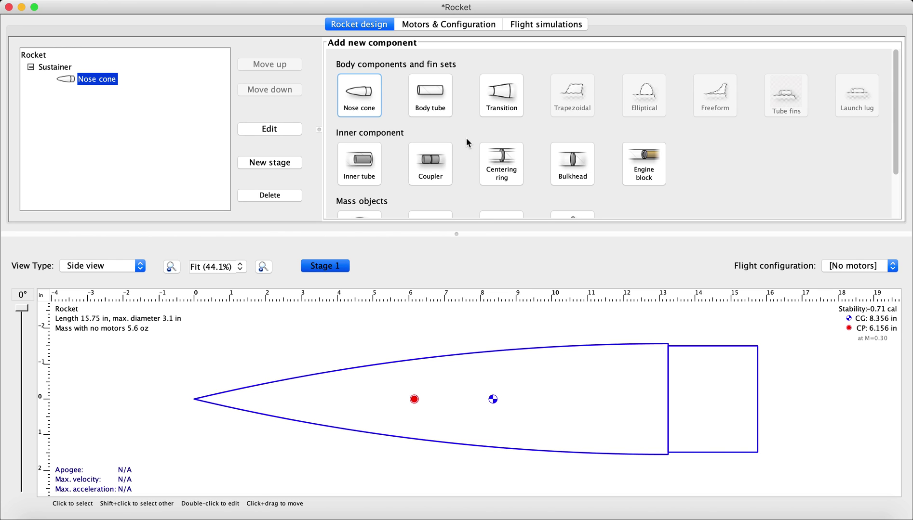
pyautogui.click(444, 100)
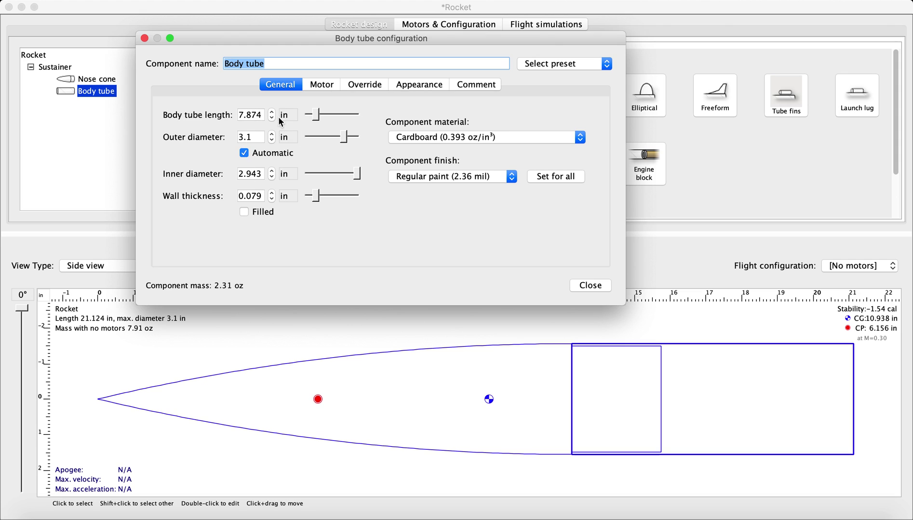
pyautogui.click(255, 115)
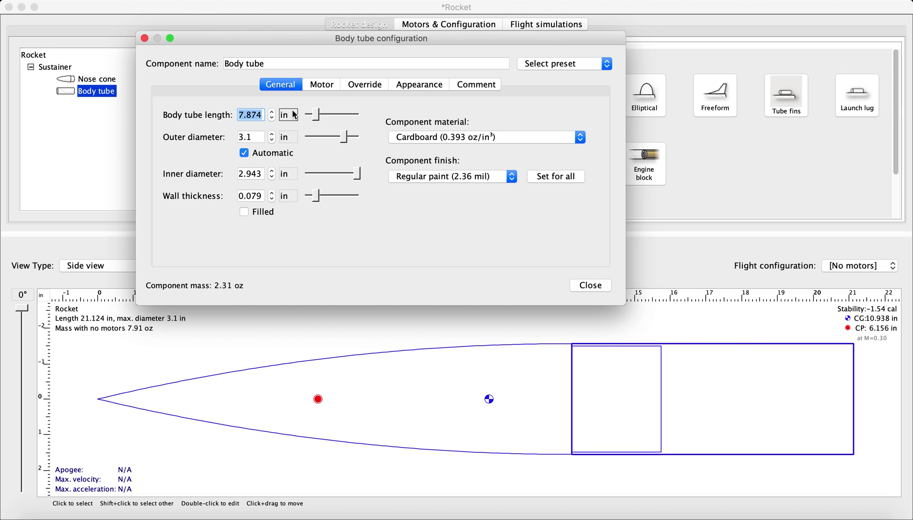
pyautogui.write('20')
pyautogui.press('Return')
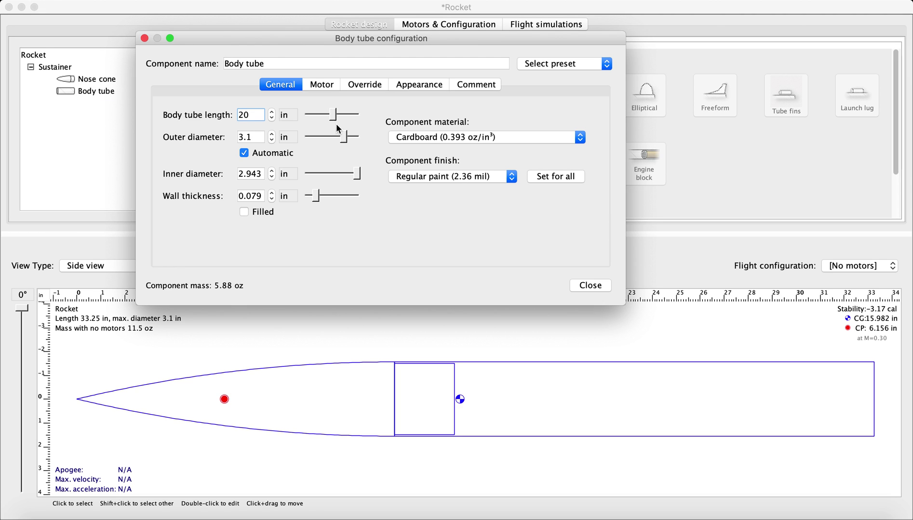
pyautogui.click(590, 285)
pyautogui.click(658, 409)
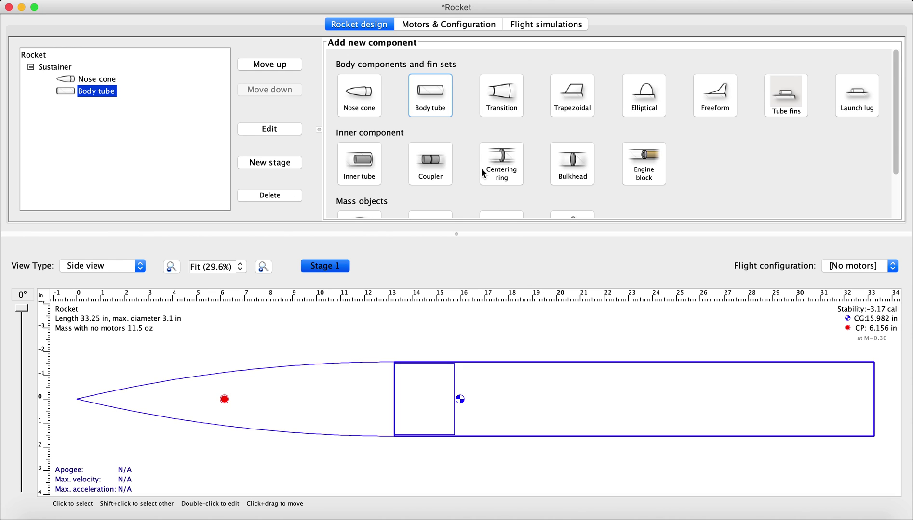
# Add a tube coupler inside the body tube with a 6 in length.
pyautogui.click(438, 162)
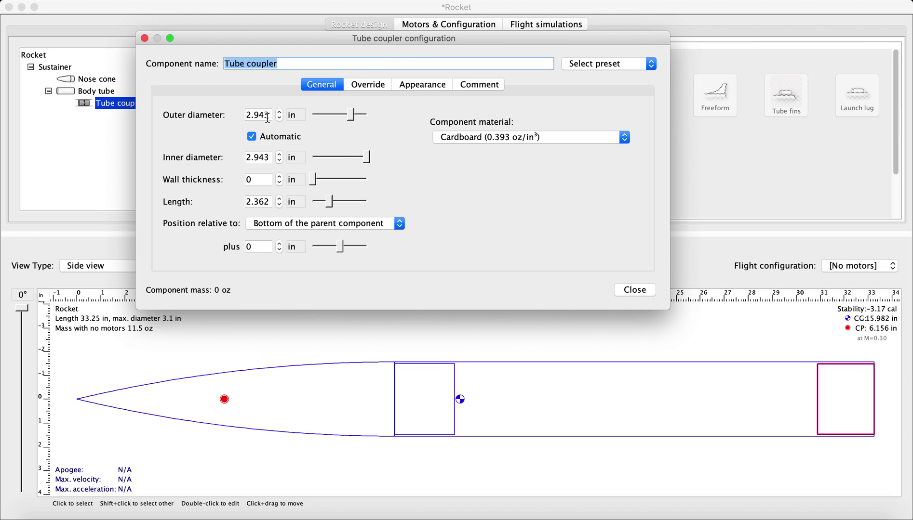
pyautogui.doubleClick(266, 201)
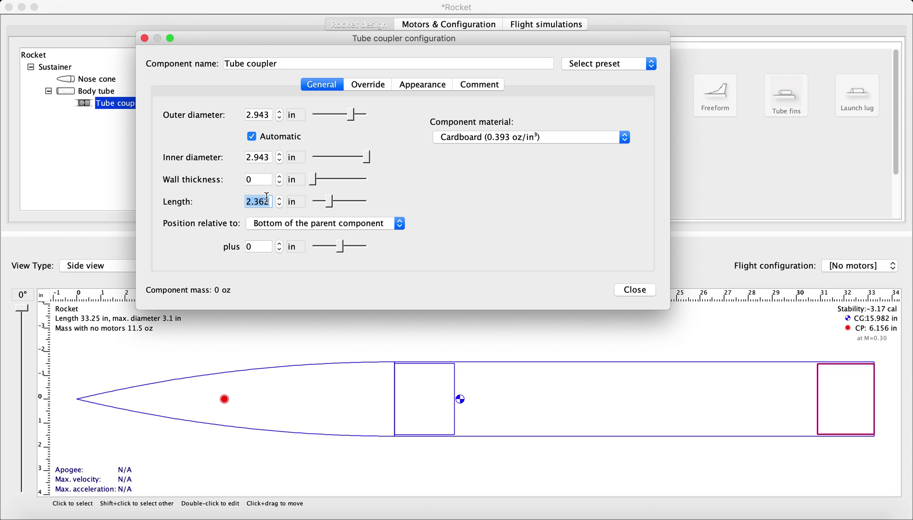
pyautogui.write('6')
pyautogui.press('Return')
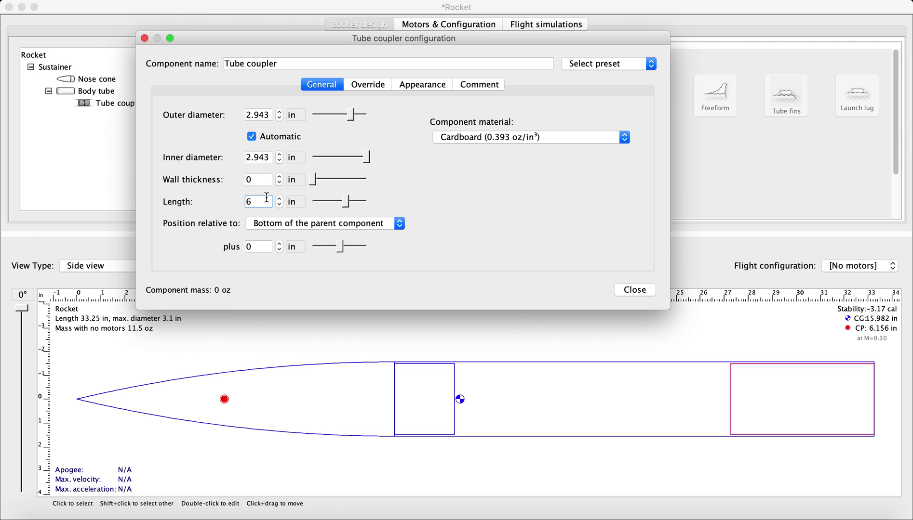
# Position the coupler so it extends 3 in past the body tube's aft end.
pyautogui.click(279, 243)
pyautogui.click(279, 243)
pyautogui.click(279, 244)
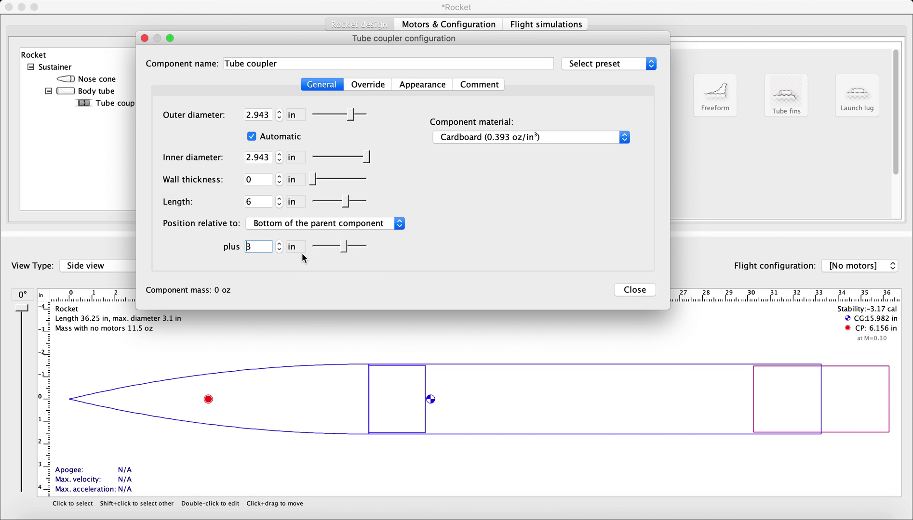
pyautogui.click(279, 244)
pyautogui.click(279, 244)
pyautogui.click(279, 244)
pyautogui.click(279, 250)
pyautogui.click(279, 250)
pyautogui.click(279, 250)
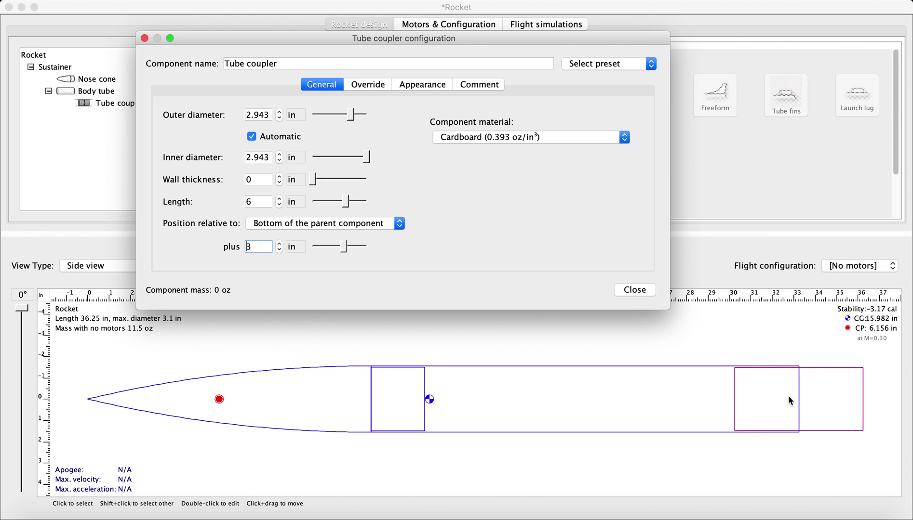
pyautogui.click(637, 291)
pyautogui.click(840, 402)
# Add a birch plywood bulkhead, 0.25 in thick, inside the tube coupler.
pyautogui.click(579, 175)
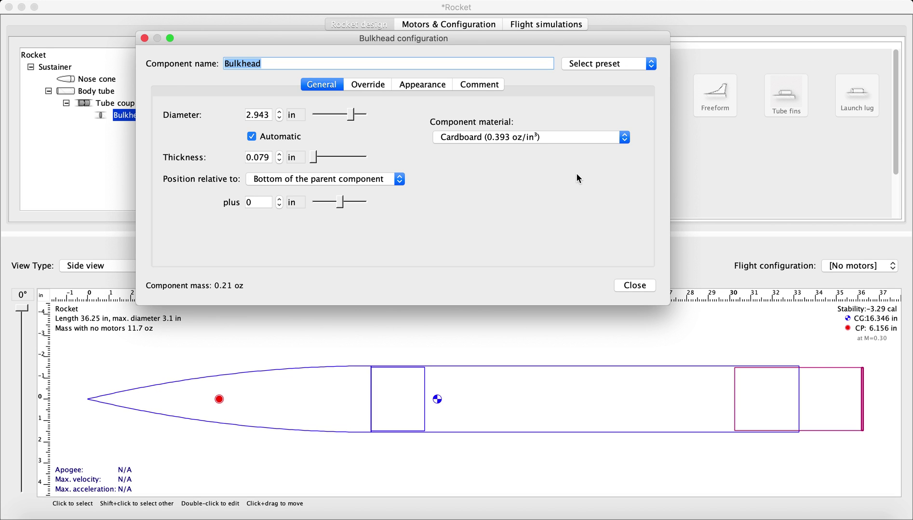
pyautogui.click(493, 134)
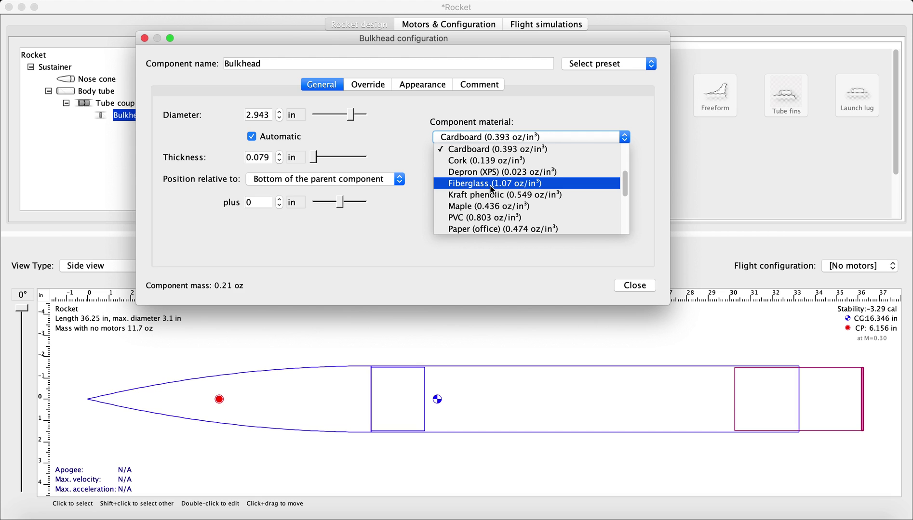
pyautogui.scroll(-3, 491, 188)
pyautogui.click(485, 175)
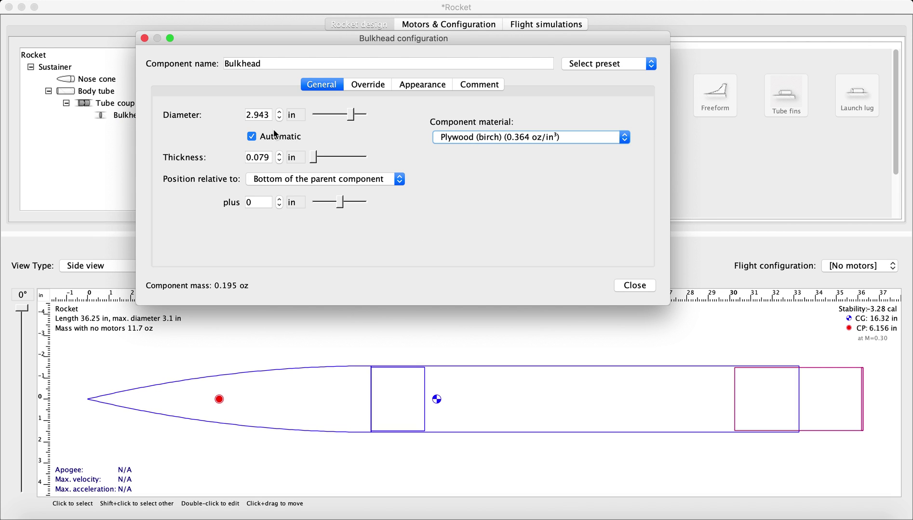
pyautogui.click(267, 158)
pyautogui.doubleClick(267, 158)
pyautogui.write('0.25')
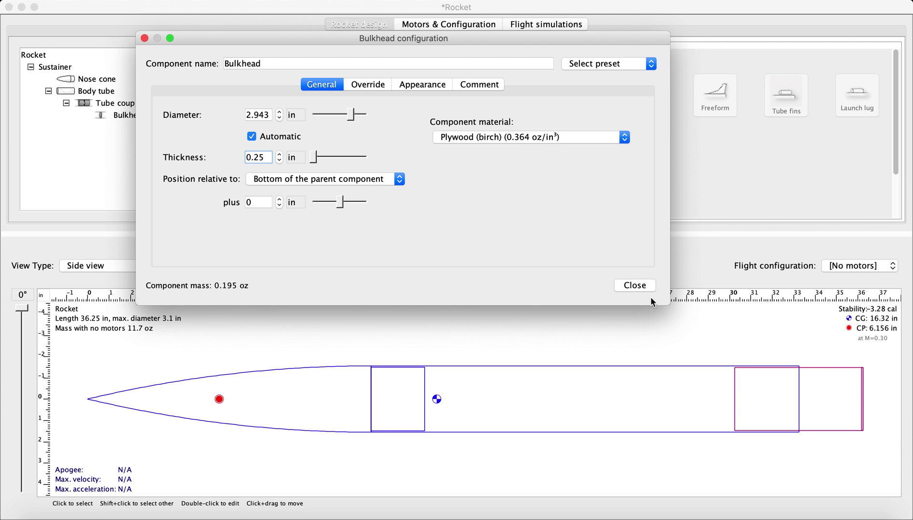
pyautogui.click(636, 284)
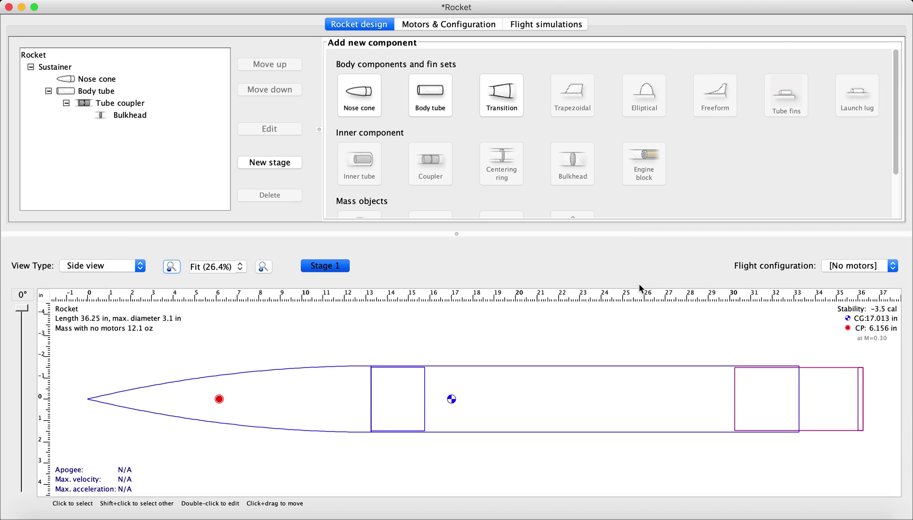
# Reopen the tube coupler's wall thickness setting, then switch to the rocket club website.
pyautogui.click(815, 379)
pyautogui.doubleClick(816, 379)
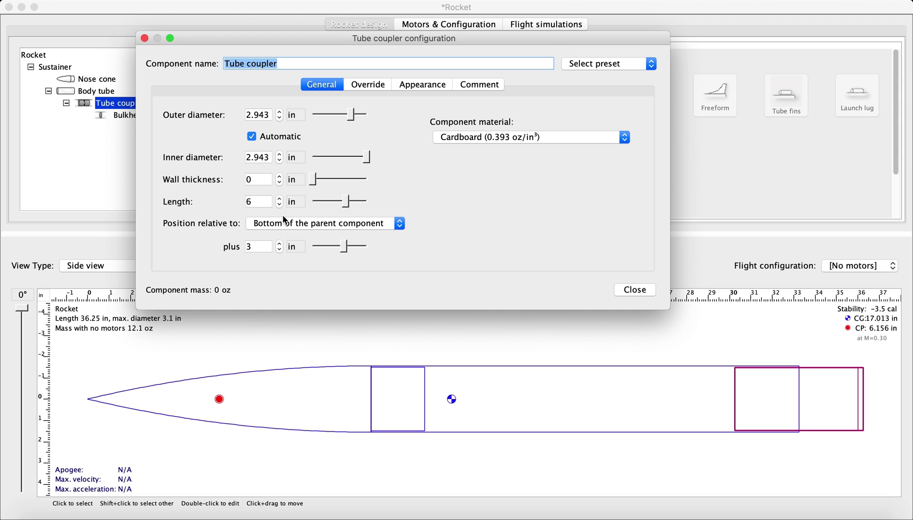
pyautogui.click(260, 180)
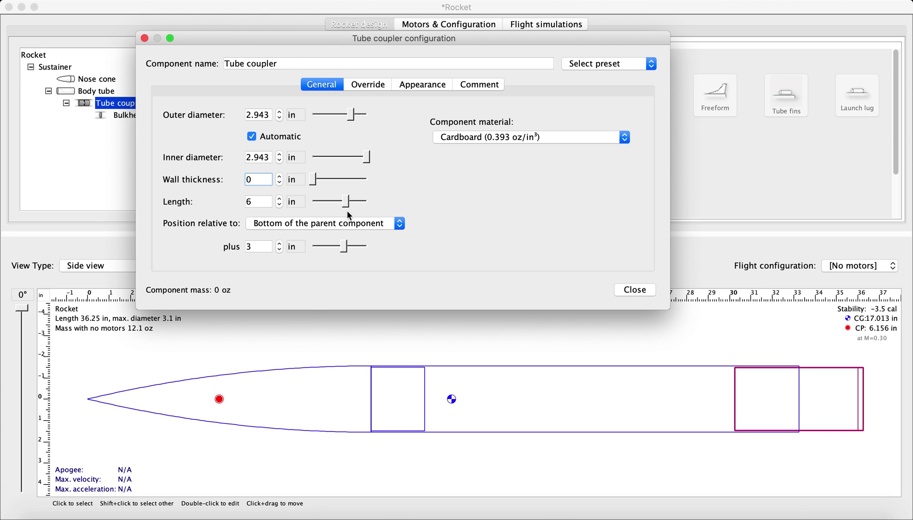
pyautogui.hotkey('ctrl', 'Left')
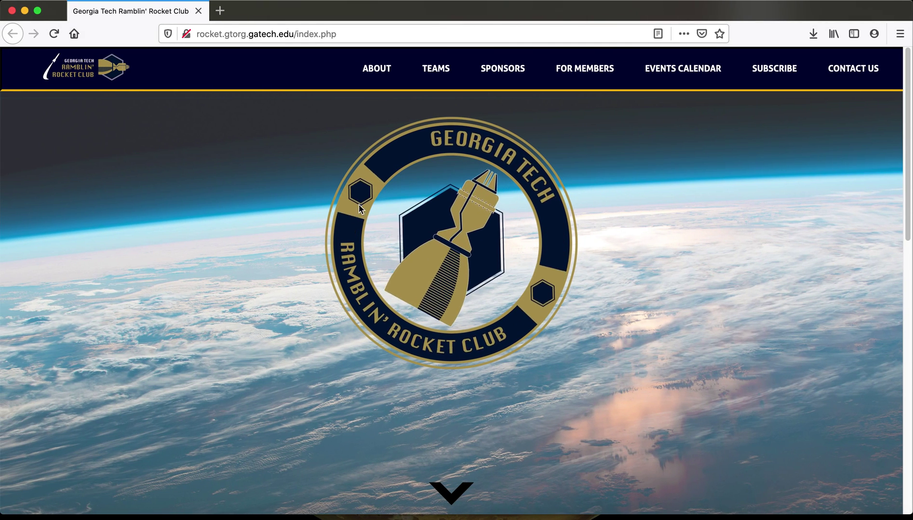
# Open the club's Tubing Dimensions table from Resources, then return to OpenRocket.
pyautogui.moveTo(585, 75)
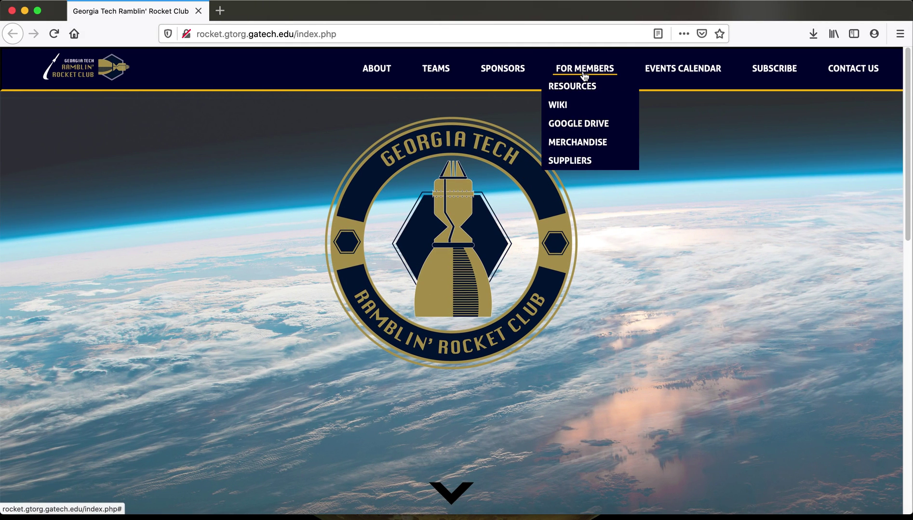
pyautogui.click(578, 87)
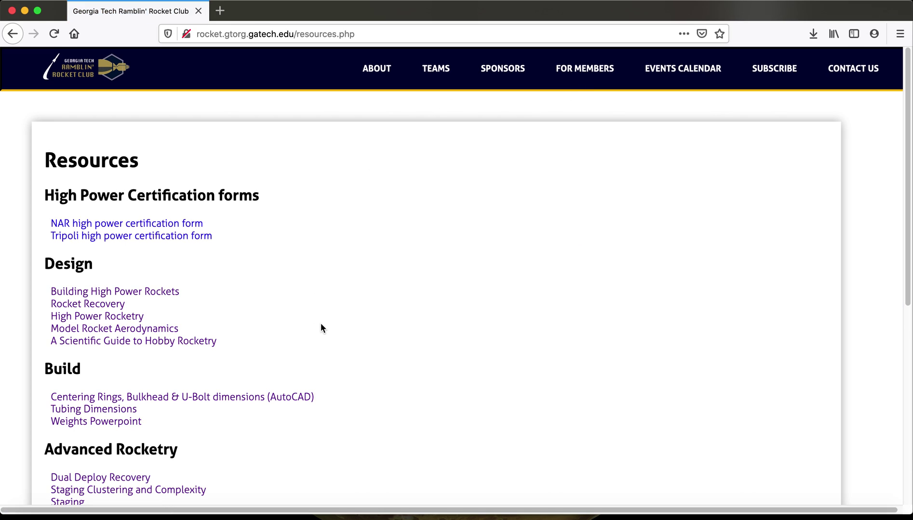
pyautogui.scroll(-3, 305, 326)
pyautogui.click(122, 348)
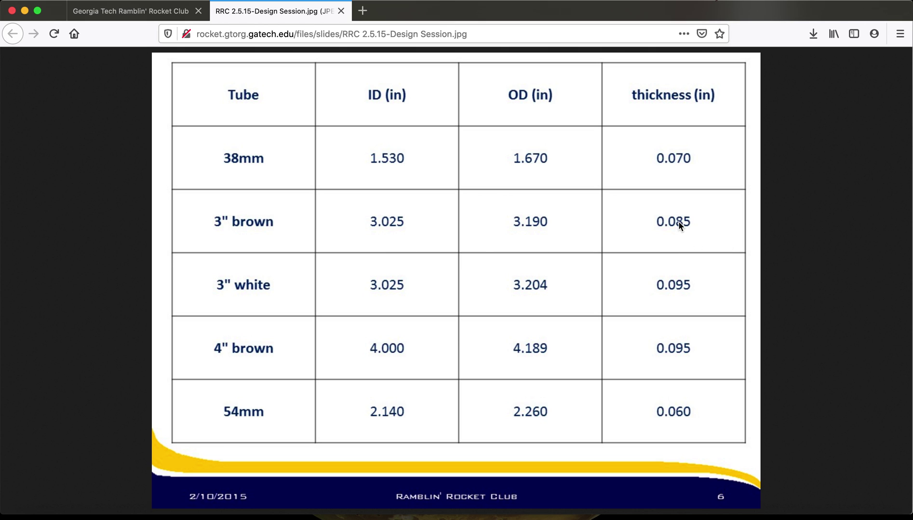
pyautogui.hotkey('ctrl', 'Right')
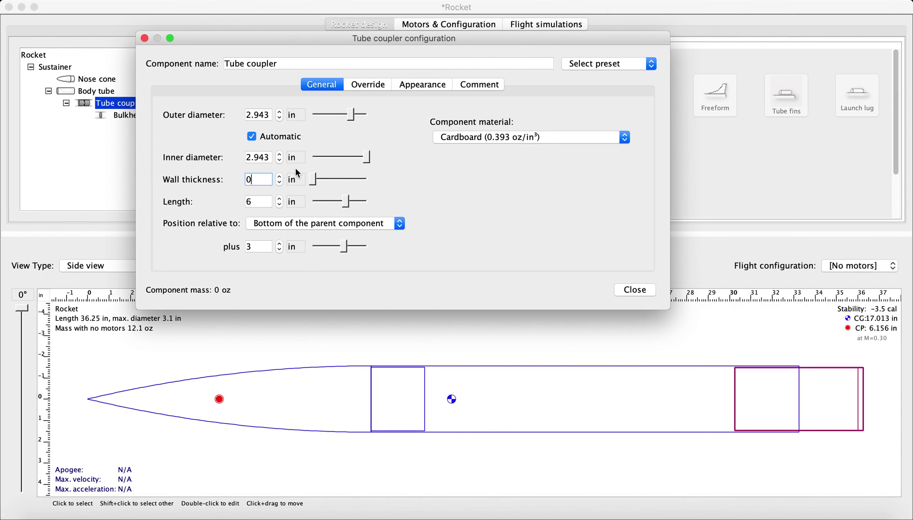
# Set the tube coupler's wall thickness to 0.085 in.
pyautogui.write('.085')
pyautogui.press('Return')
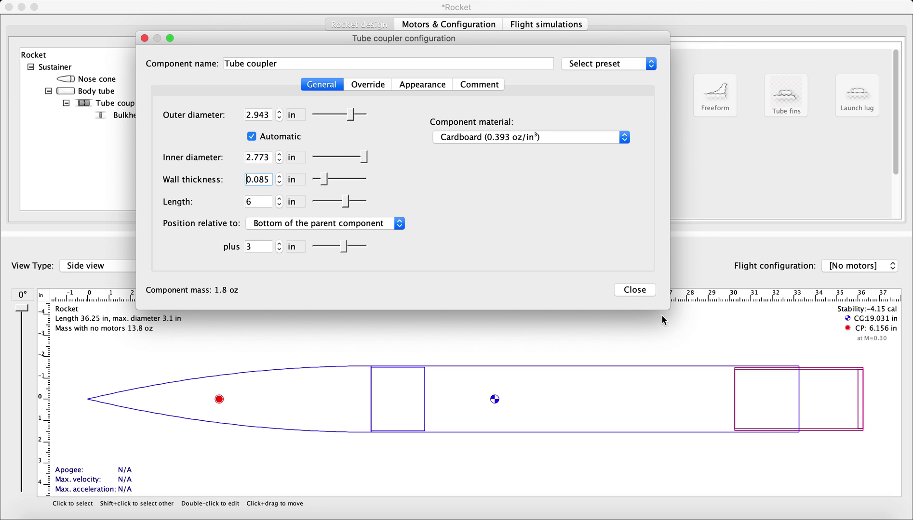
pyautogui.click(634, 290)
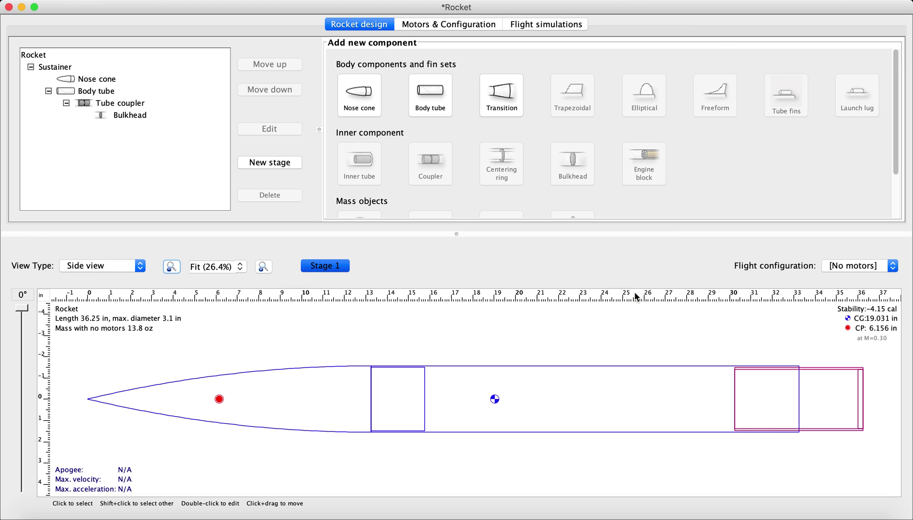
# Check the body tube's settings and select the body tube in the drawing.
pyautogui.click(816, 381)
pyautogui.doubleClick(620, 401)
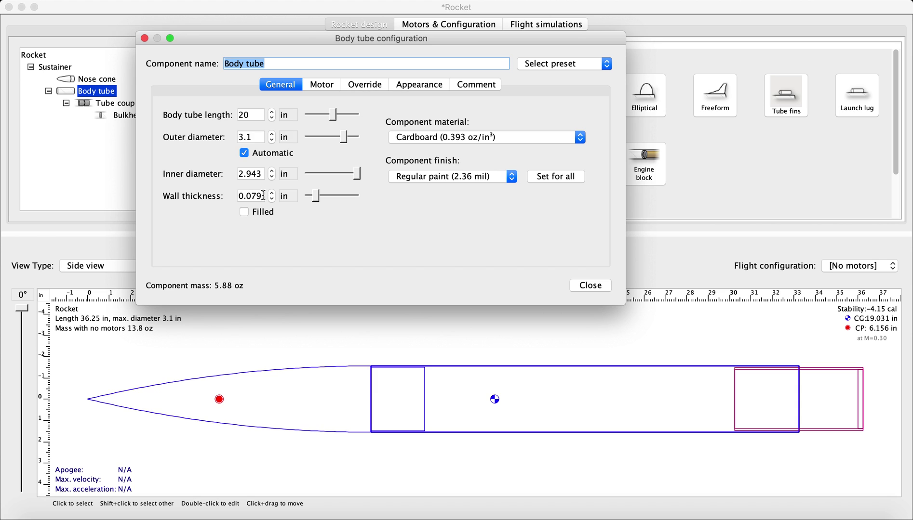
pyautogui.click(589, 286)
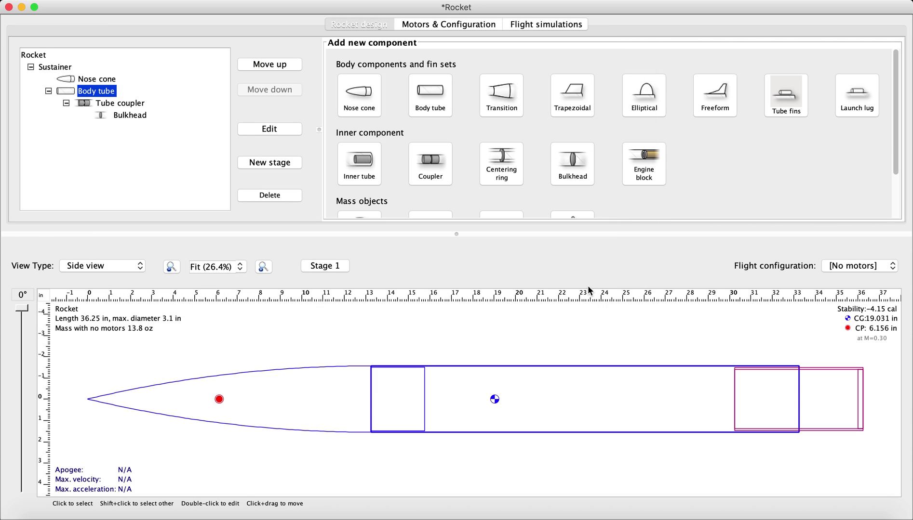
pyautogui.click(844, 401)
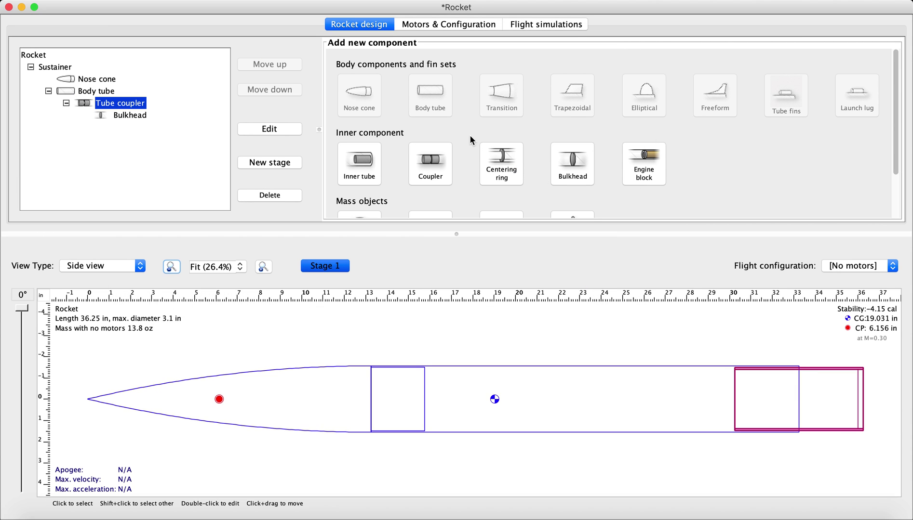
pyautogui.click(647, 408)
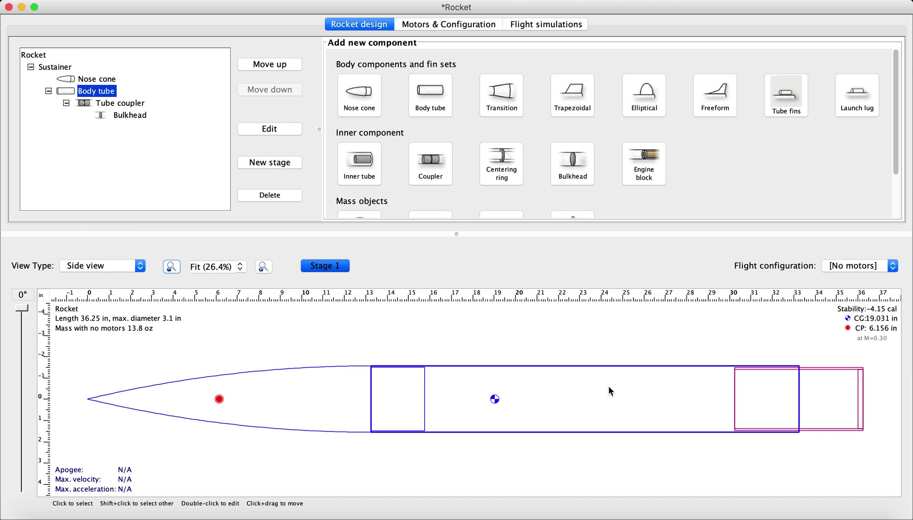
# Add a second 20 in body tube behind the first and select it.
pyautogui.click(432, 92)
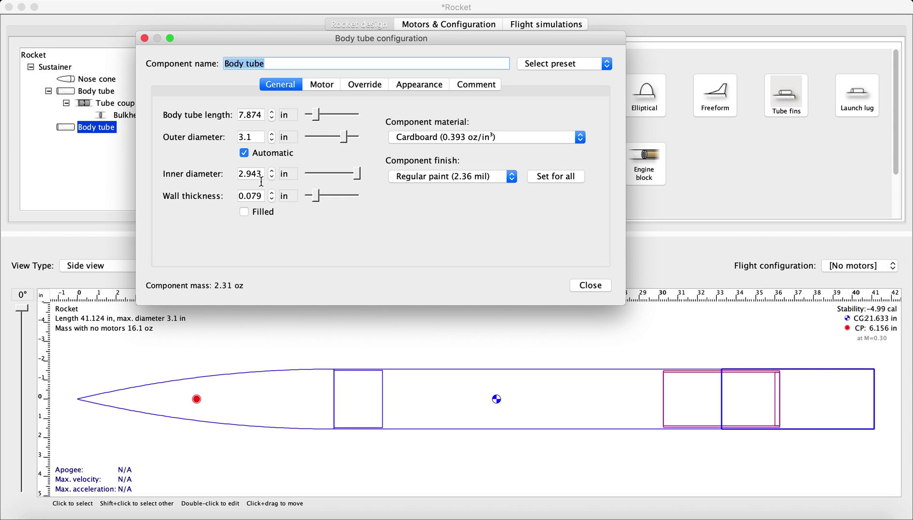
pyautogui.click(257, 113)
pyautogui.write('20')
pyautogui.press('Return')
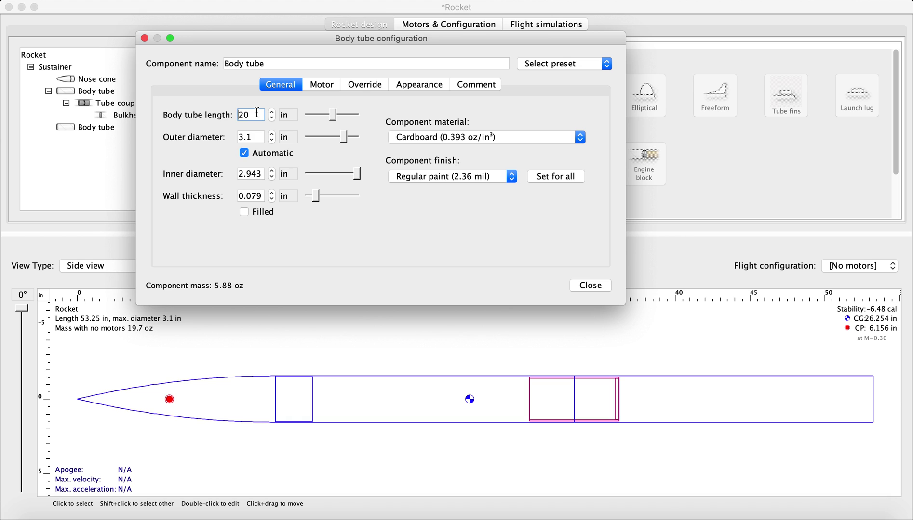
pyautogui.click(597, 286)
pyautogui.click(743, 409)
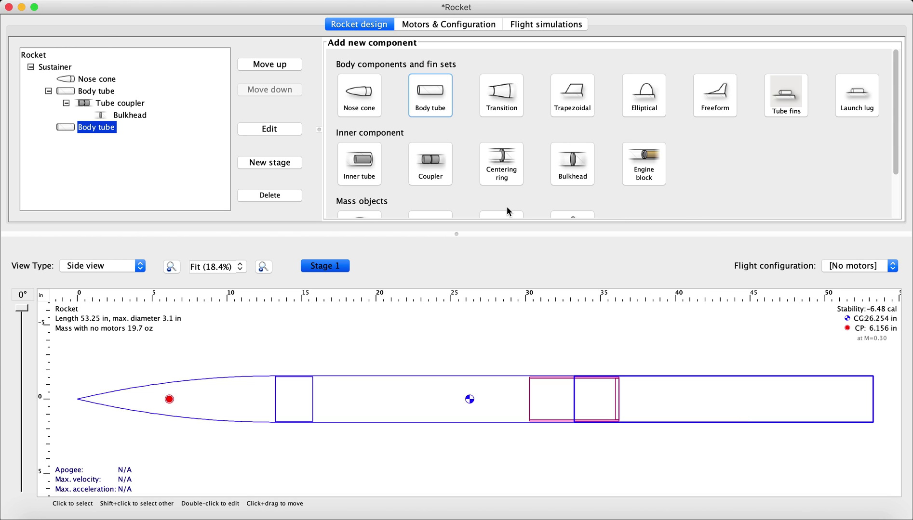
pyautogui.scroll(-2, 506, 207)
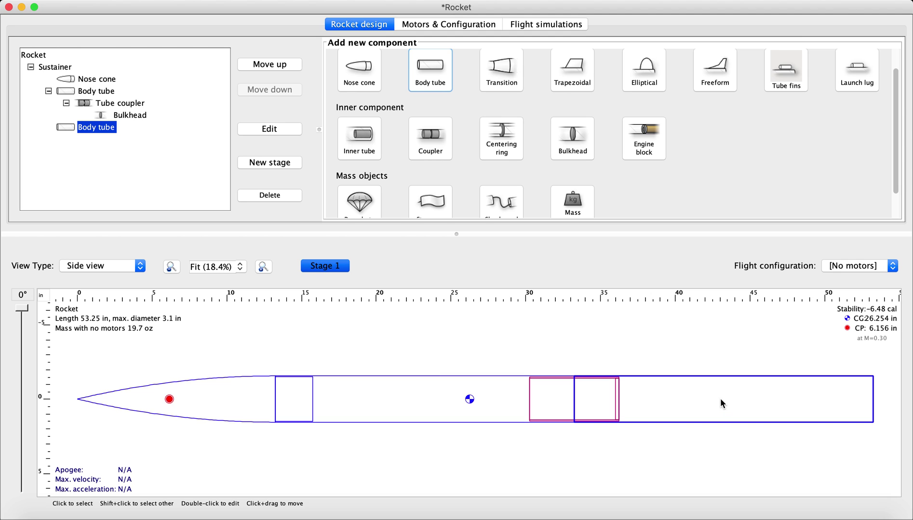
# Add an inner tube to the rear body tube, checking the club's 38mm tube sizes.
pyautogui.click(371, 143)
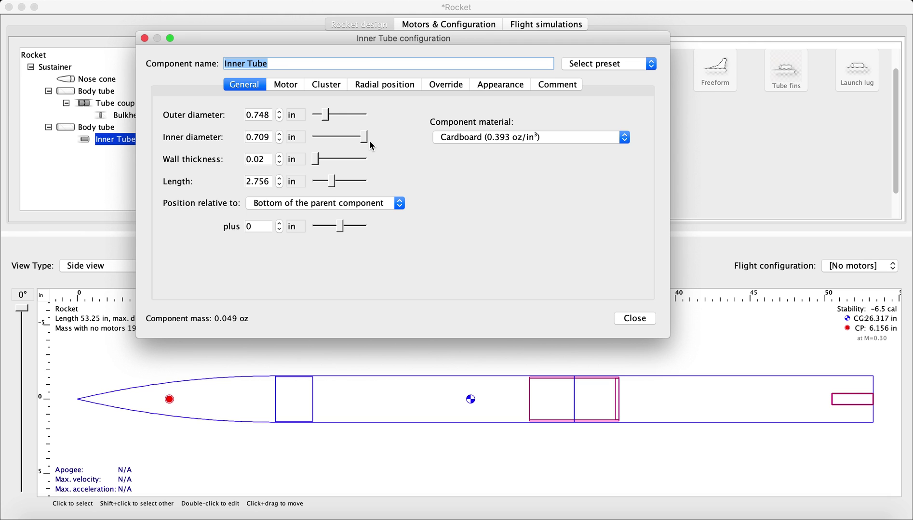
pyautogui.press('super+Tab')
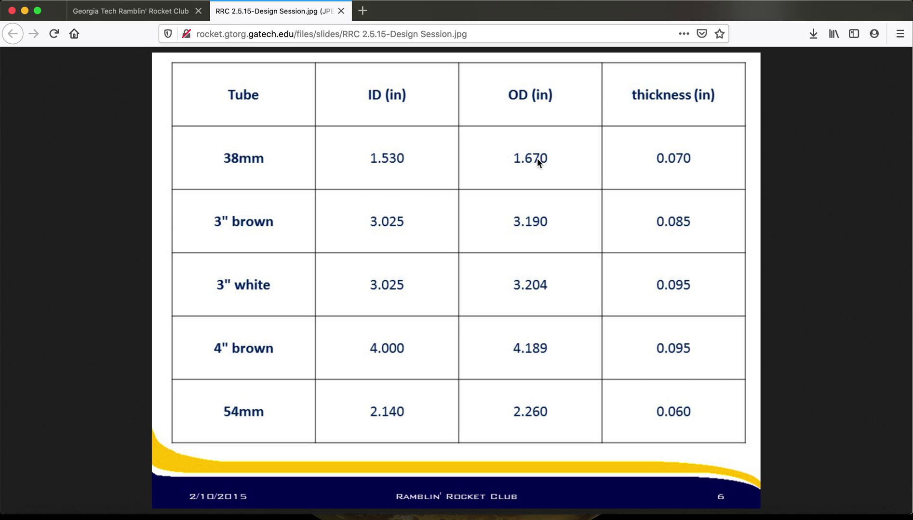
pyautogui.press('super+Tab')
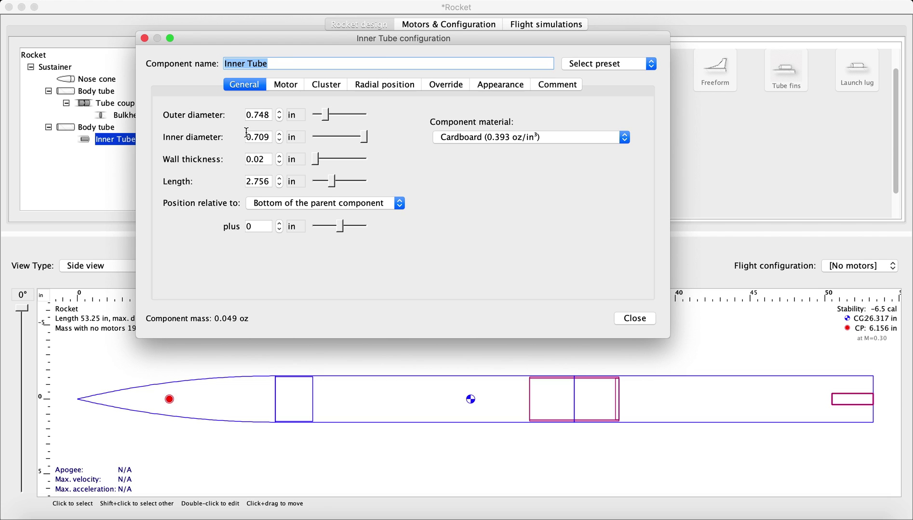
# Give the inner tube a 1.67 in outer diameter, 0.07 in wall and 8 in length.
pyautogui.click(271, 115)
pyautogui.write('1.67')
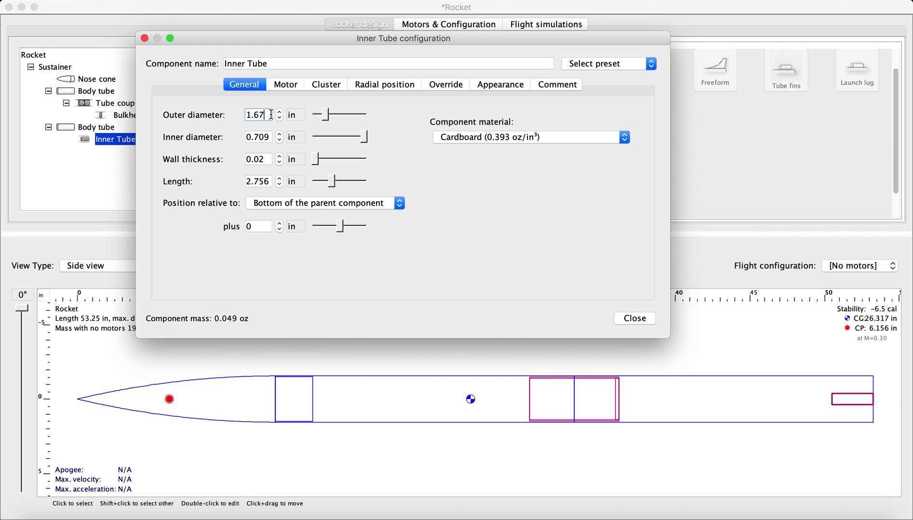
pyautogui.press('Return')
pyautogui.press('super+Tab')
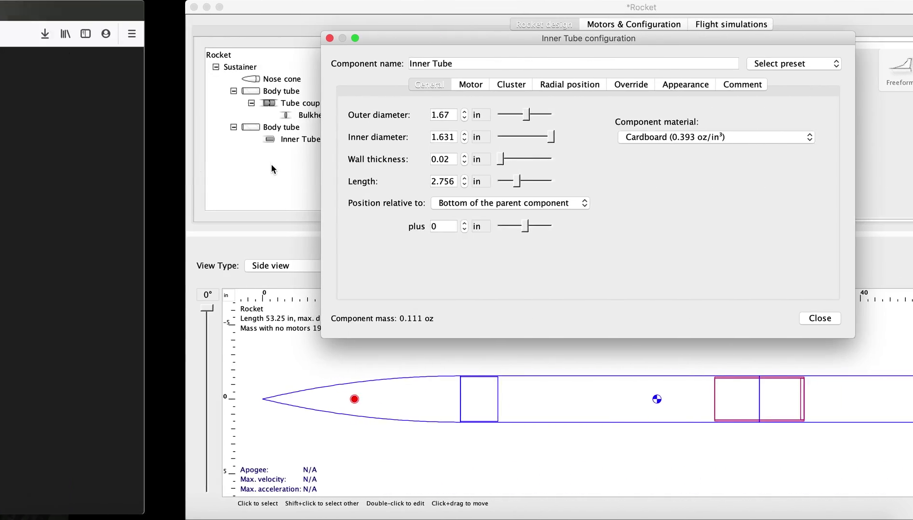
pyautogui.press('super+Tab')
pyautogui.click(263, 159)
pyautogui.write('0.07')
pyautogui.press('Return')
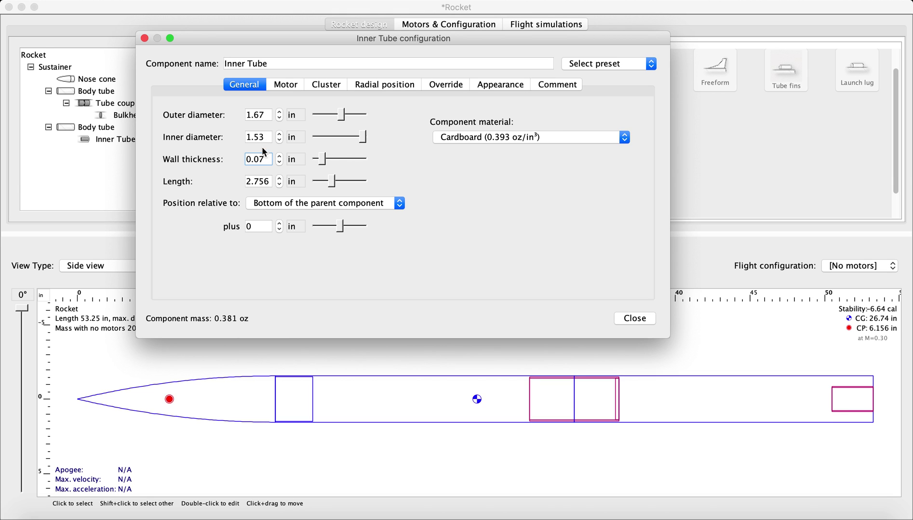
pyautogui.click(261, 182)
pyautogui.doubleClick(261, 183)
pyautogui.write('8')
pyautogui.press('Return')
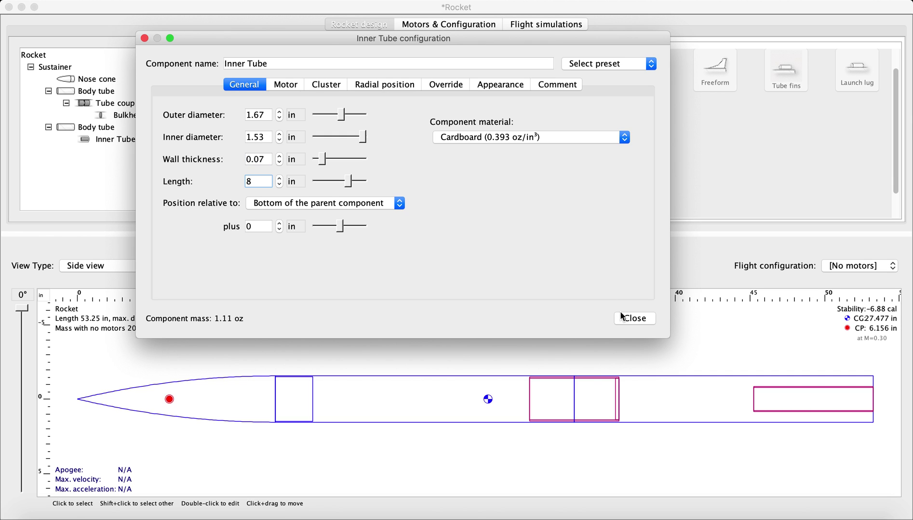
pyautogui.click(623, 319)
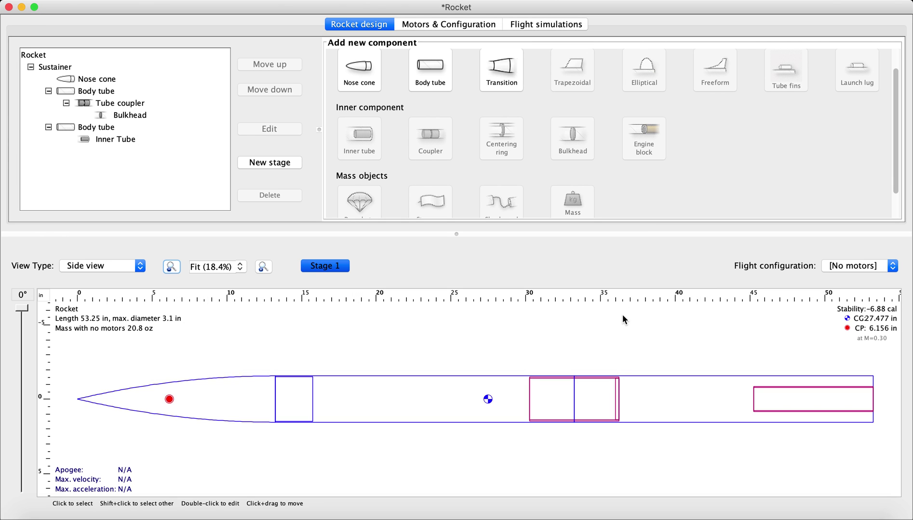
# Tick Inner Tube as a motor mount and add a new flight configuration with no motor.
pyautogui.click(438, 24)
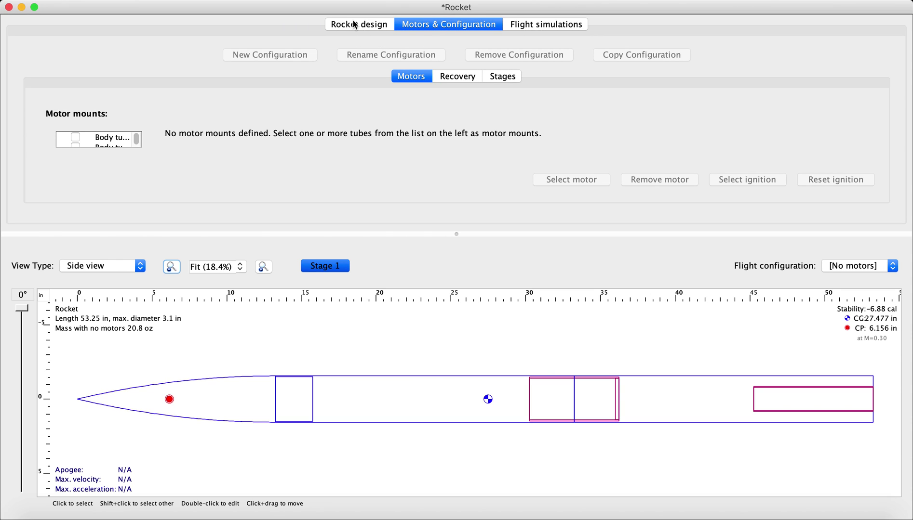
pyautogui.click(352, 24)
pyautogui.scroll(2, 436, 90)
pyautogui.click(438, 26)
pyautogui.scroll(-1, 103, 141)
pyautogui.scroll(1, 107, 141)
pyautogui.scroll(-1, 94, 141)
pyautogui.click(74, 141)
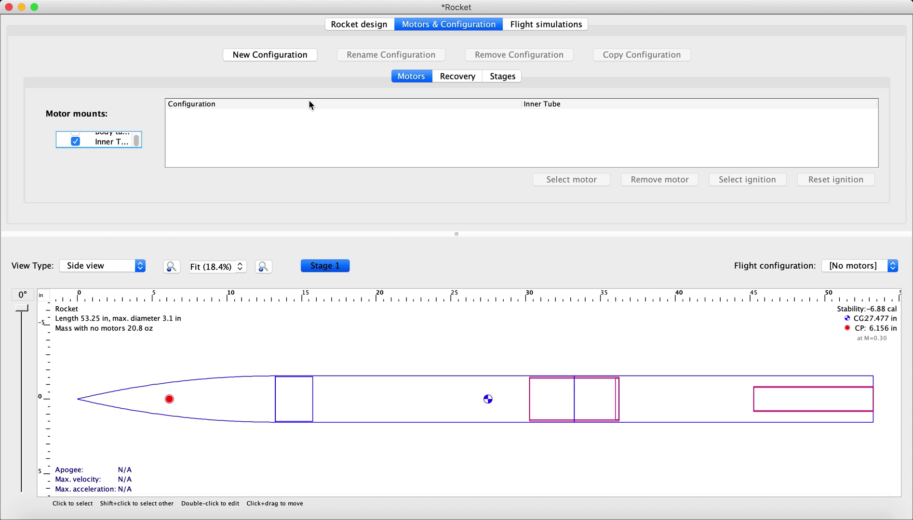
pyautogui.click(289, 55)
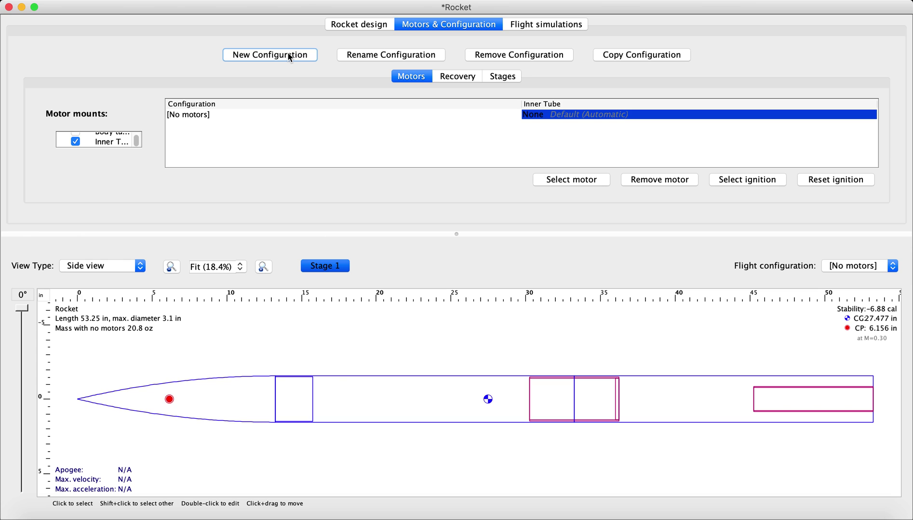
# Search the motor list for 'h242' and select the AeroTech H242T reloadable motor.
pyautogui.click(583, 181)
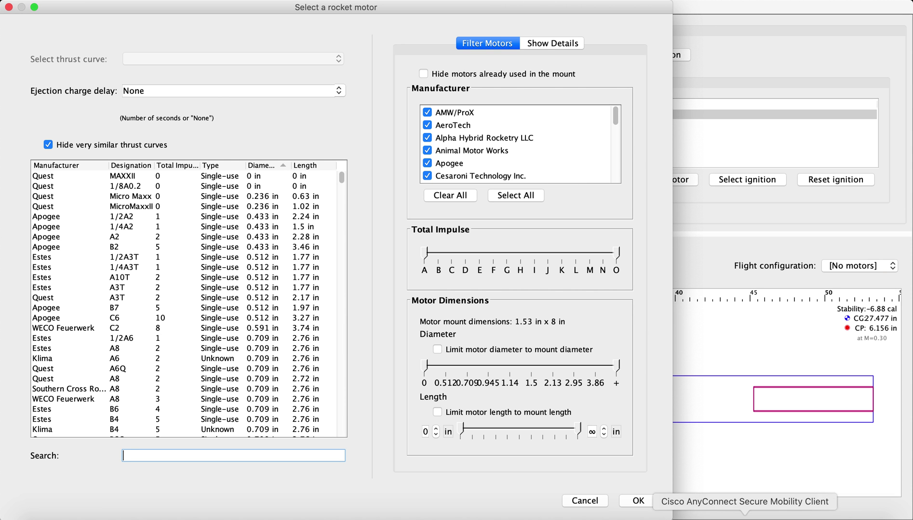
pyautogui.click(584, 500)
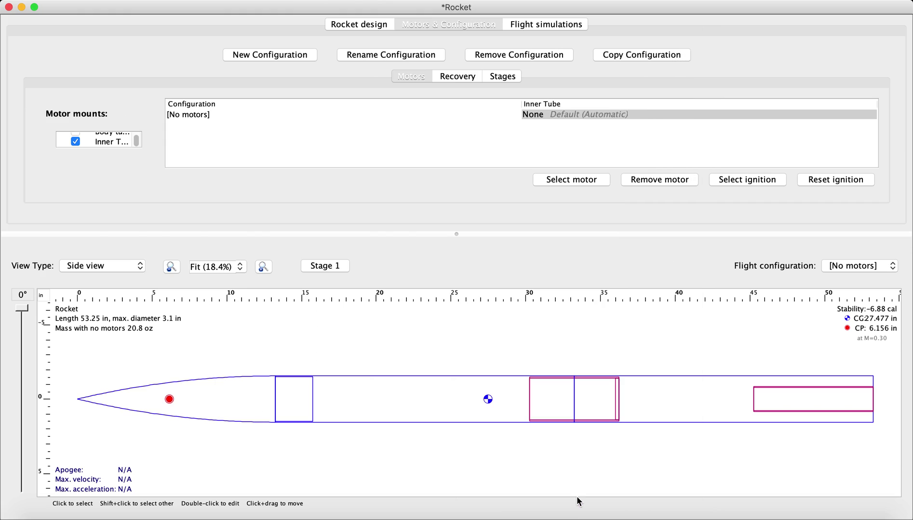
pyautogui.click(567, 178)
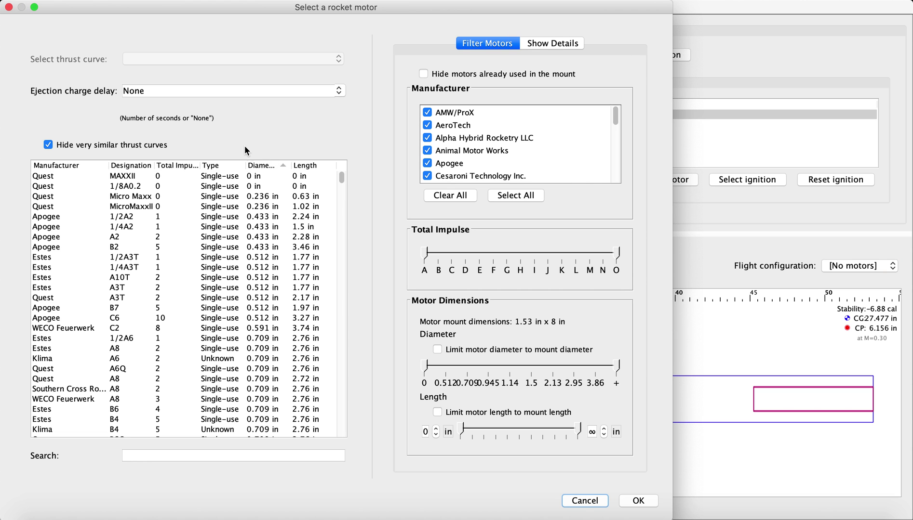
pyautogui.scroll(-20, 203, 336)
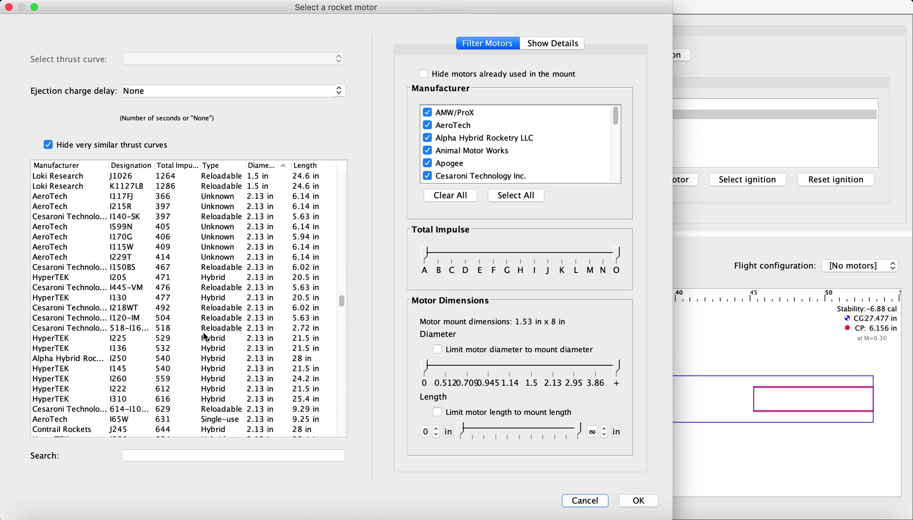
pyautogui.scroll(-20, 203, 336)
pyautogui.click(160, 451)
pyautogui.write('h242')
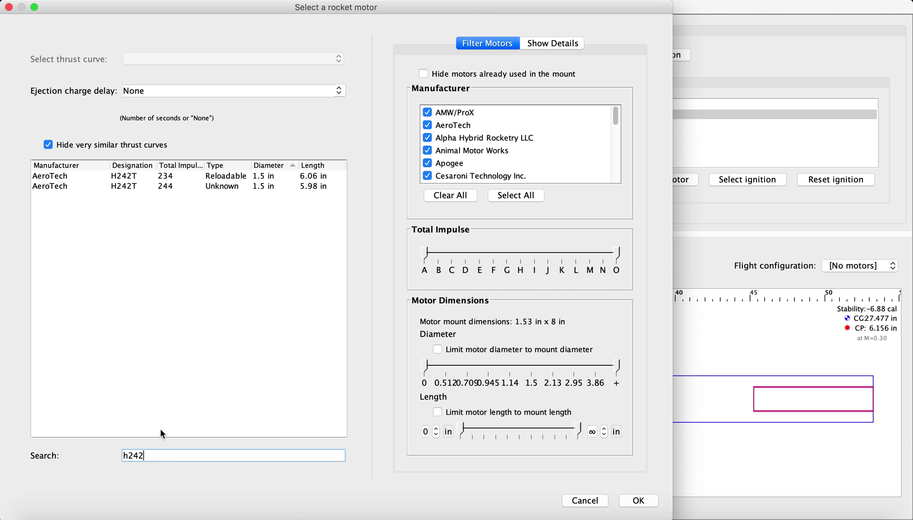
pyautogui.click(173, 176)
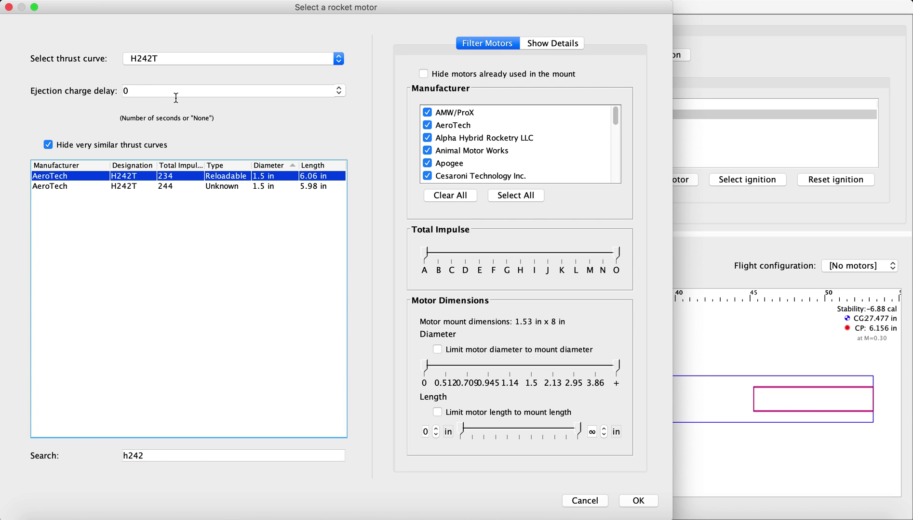
# Set a 10-second ejection charge delay and confirm the H242T motor.
pyautogui.click(206, 93)
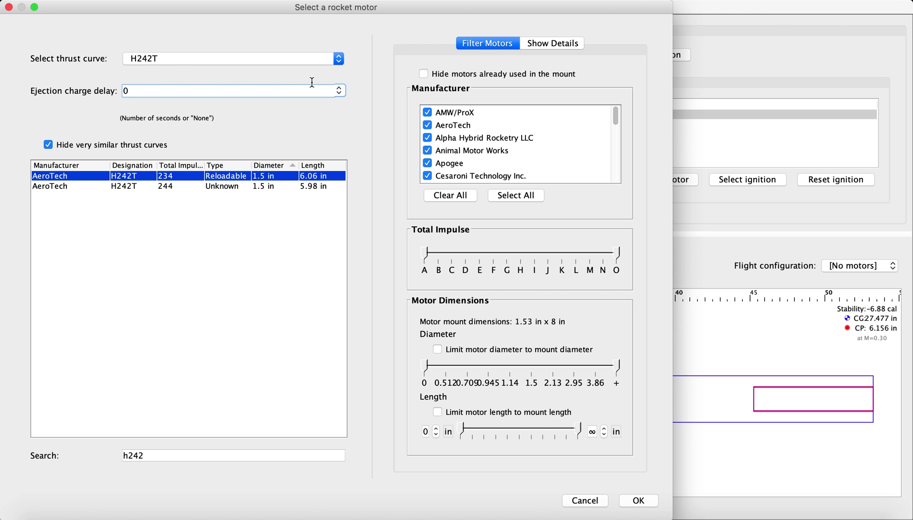
pyautogui.click(344, 90)
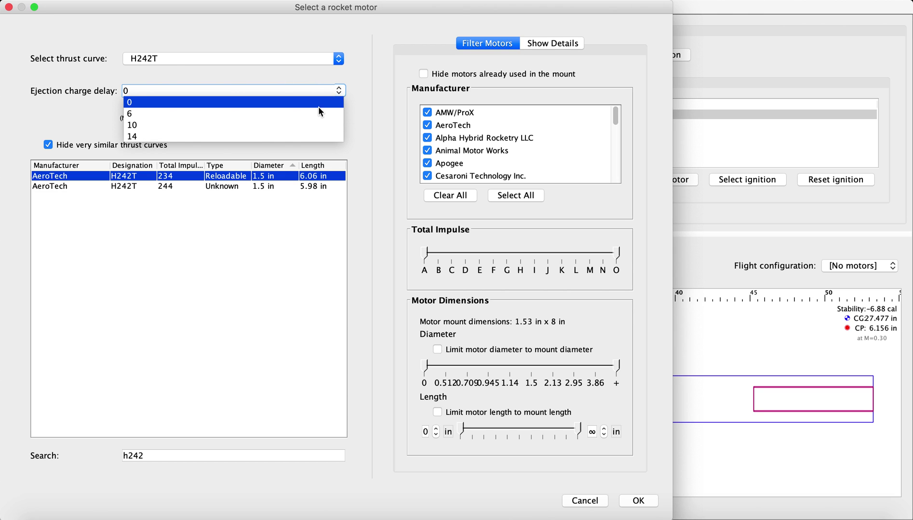
pyautogui.click(273, 124)
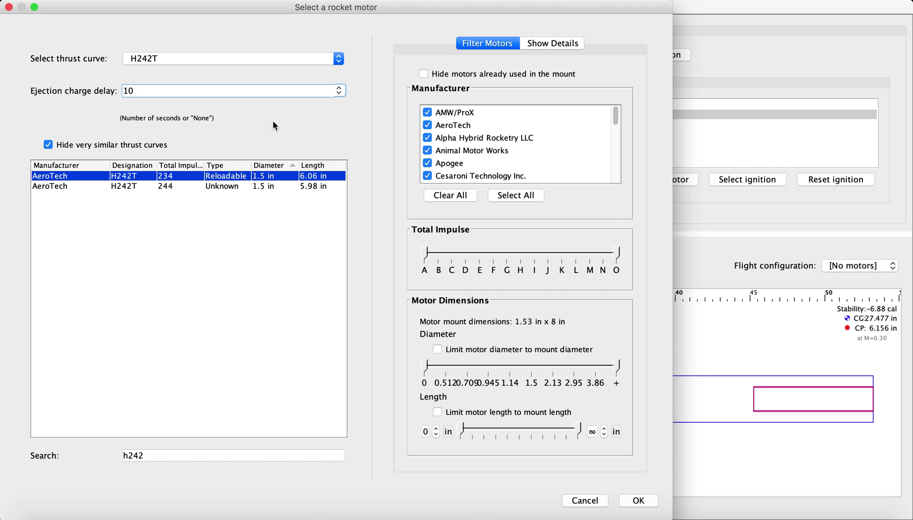
pyautogui.click(637, 502)
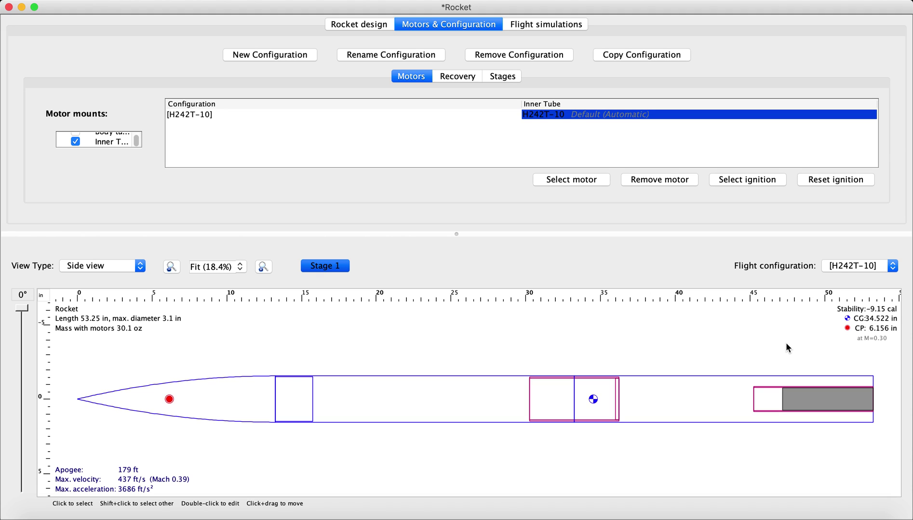
# Review Simulation 1's launch settings without changes, then return to the Rocket design view.
pyautogui.click(516, 25)
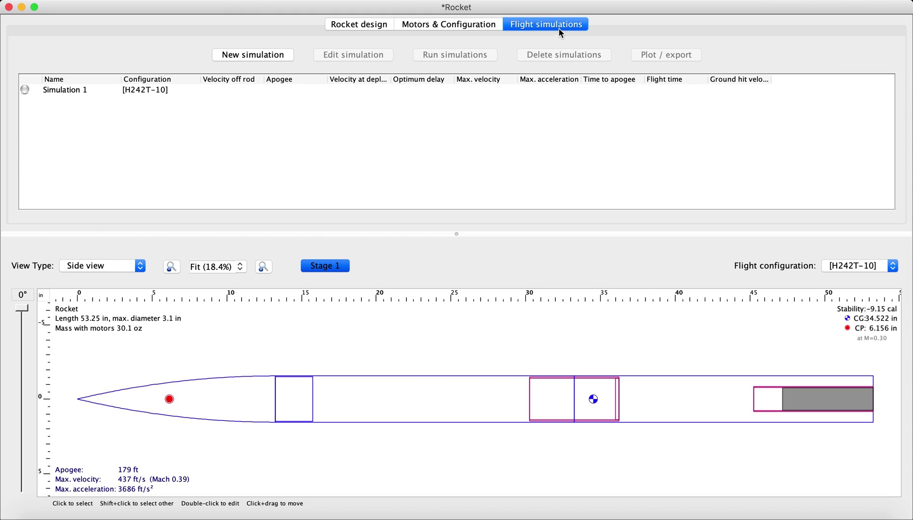
pyautogui.click(132, 94)
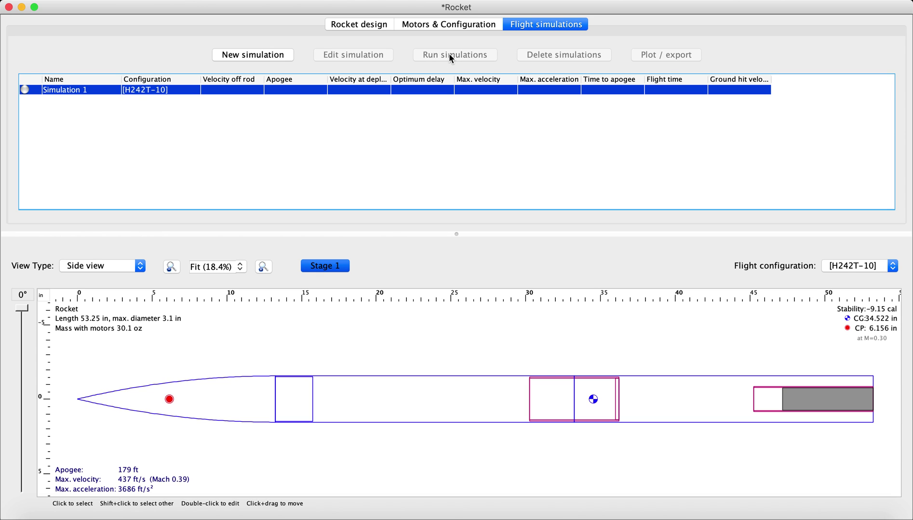
pyautogui.doubleClick(62, 91)
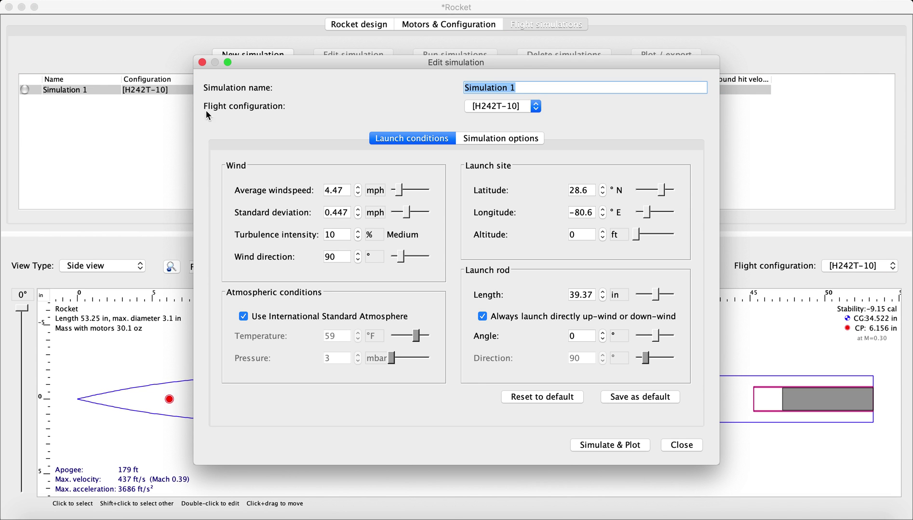
pyautogui.click(679, 445)
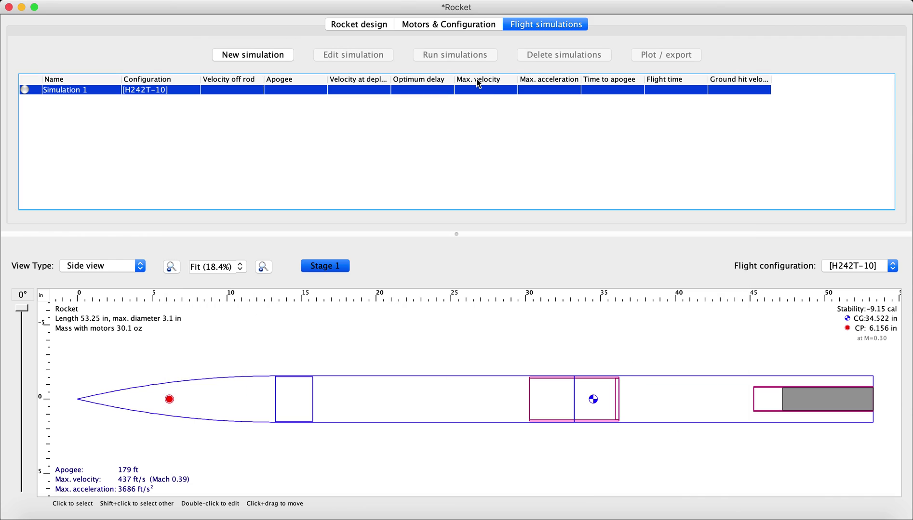
pyautogui.click(360, 27)
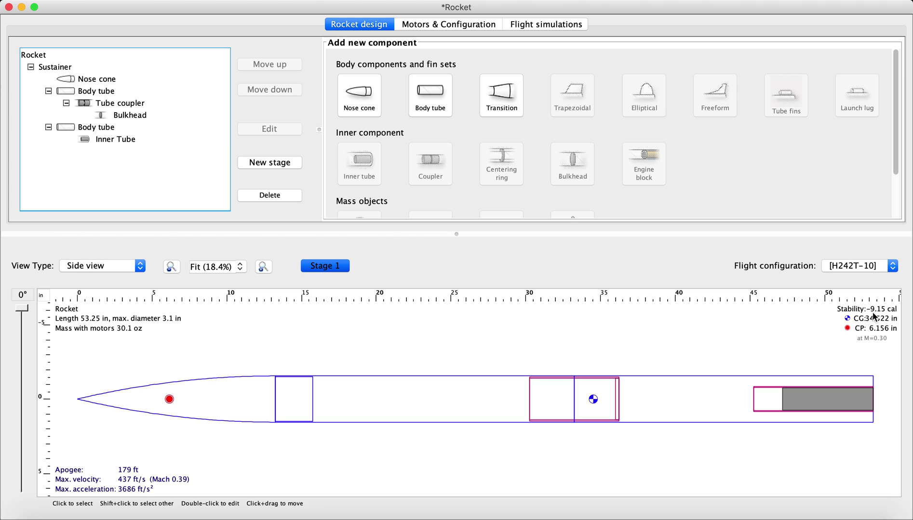
# Select the second Body tube entry in the component tree.
pyautogui.click(698, 410)
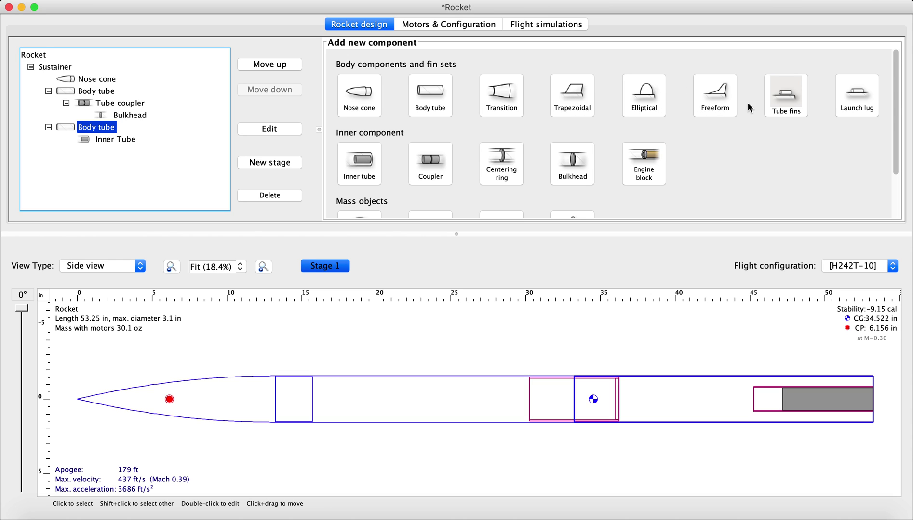
# Add a trapezoidal fin set with 4 fins and a 2 in root chord.
pyautogui.click(578, 85)
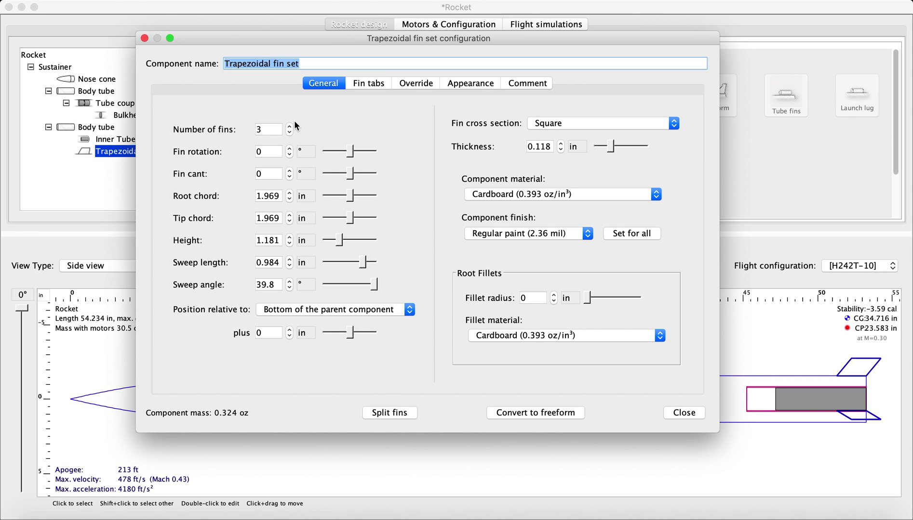
pyautogui.click(268, 129)
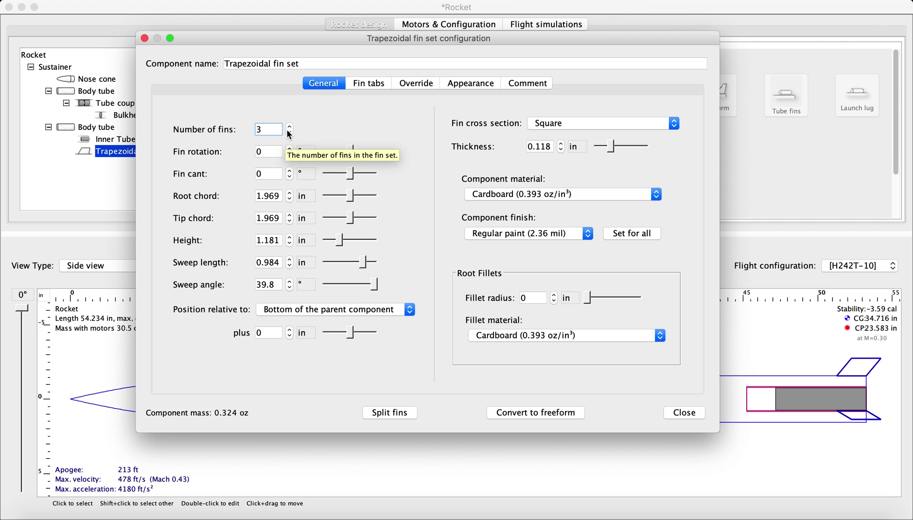
pyautogui.click(289, 127)
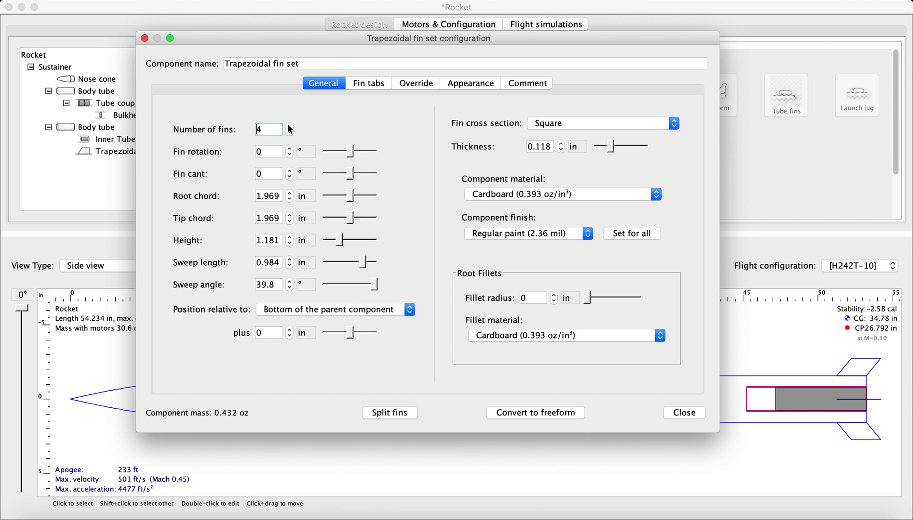
pyautogui.click(282, 197)
pyautogui.doubleClick(282, 196)
pyautogui.write('2')
pyautogui.press('Tab')
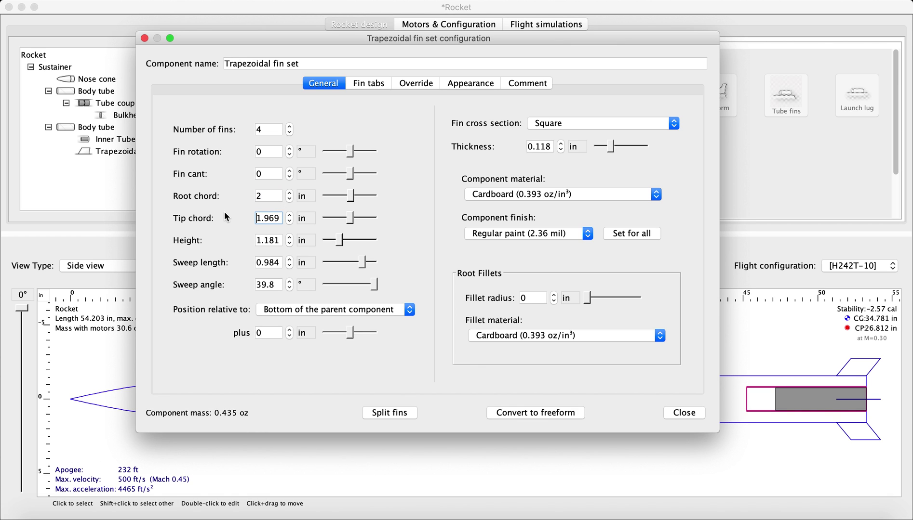
# Set the fins' tip chord to 2 in, sweep length to 1 in and height to 3 in.
pyautogui.doubleClick(268, 218)
pyautogui.write('2')
pyautogui.click(280, 260)
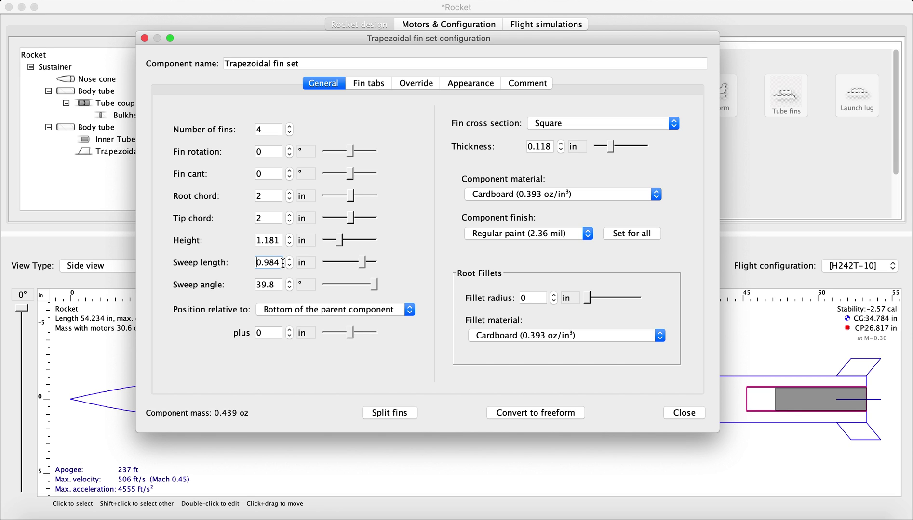
pyautogui.moveTo(283, 263); pyautogui.dragTo(205, 265)
pyautogui.write('1')
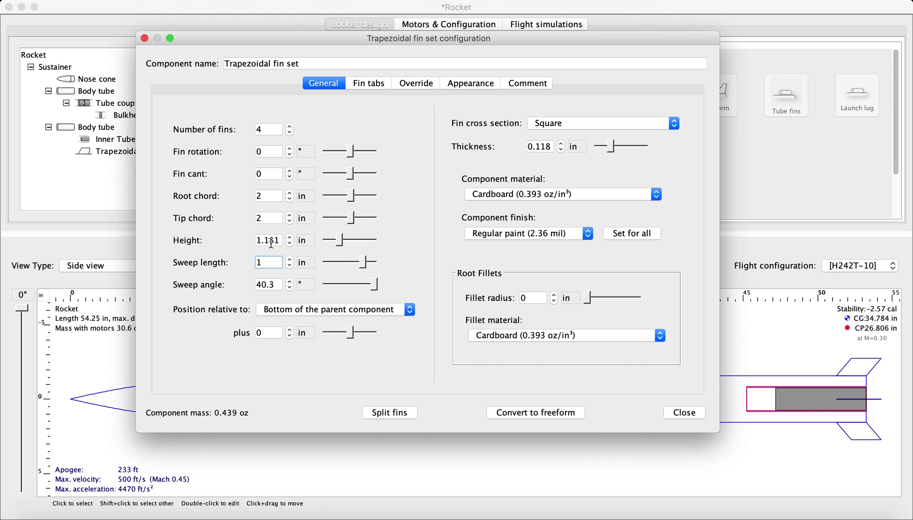
pyautogui.click(276, 239)
pyautogui.moveTo(280, 240); pyautogui.dragTo(237, 240)
pyautogui.write('3')
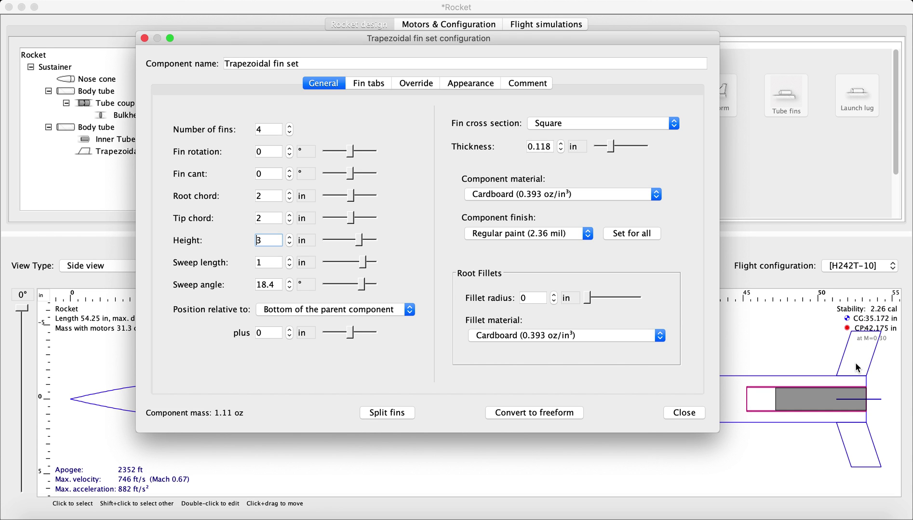
# Make the fins Plywood (birch), 0.25 in thick.
pyautogui.click(582, 195)
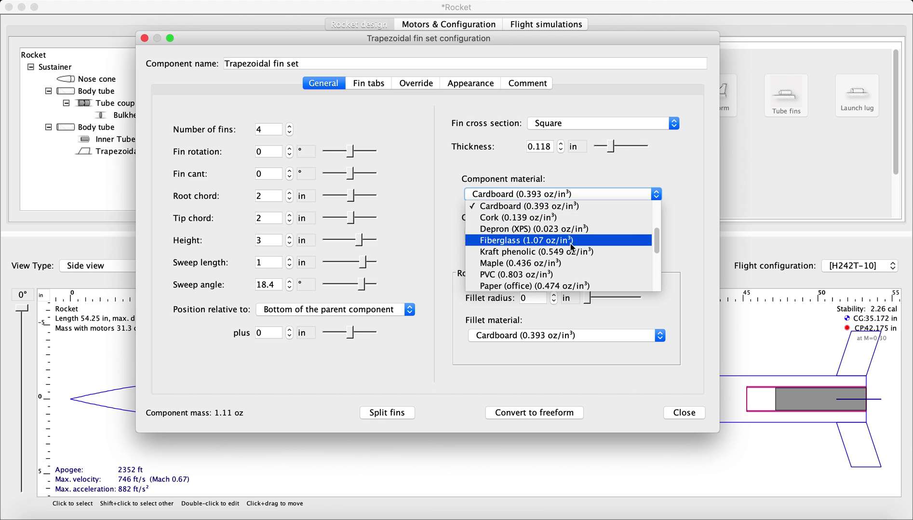
pyautogui.scroll(-3, 571, 245)
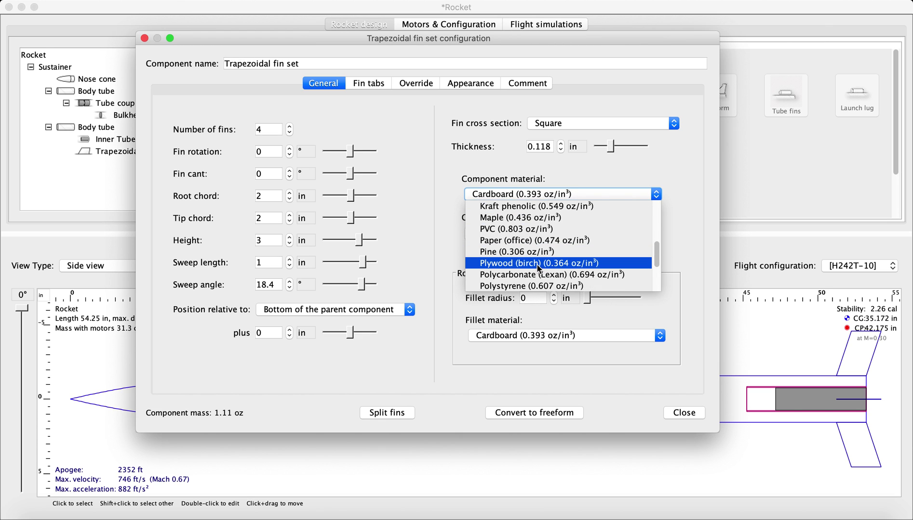
pyautogui.click(538, 264)
pyautogui.click(536, 145)
pyautogui.tripleClick(538, 146)
pyautogui.press('BackSpace')
pyautogui.write('0.25')
pyautogui.press('Return')
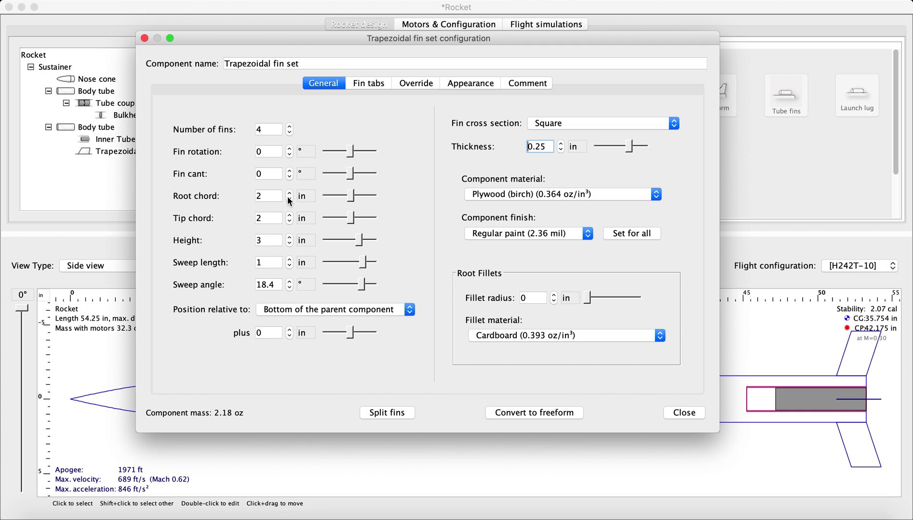
# Raise the fin root chord from 2 to 4 in and close the fin settings.
pyautogui.click(289, 193)
pyautogui.click(289, 193)
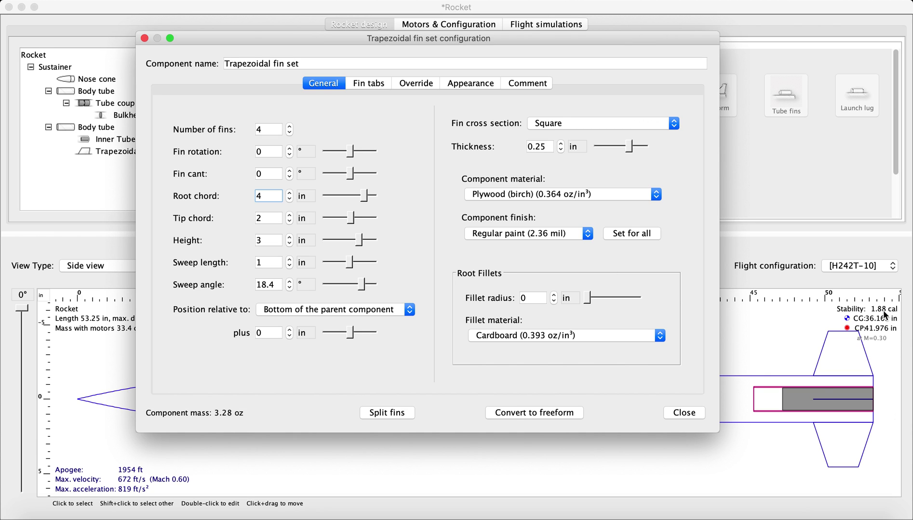
pyautogui.click(688, 410)
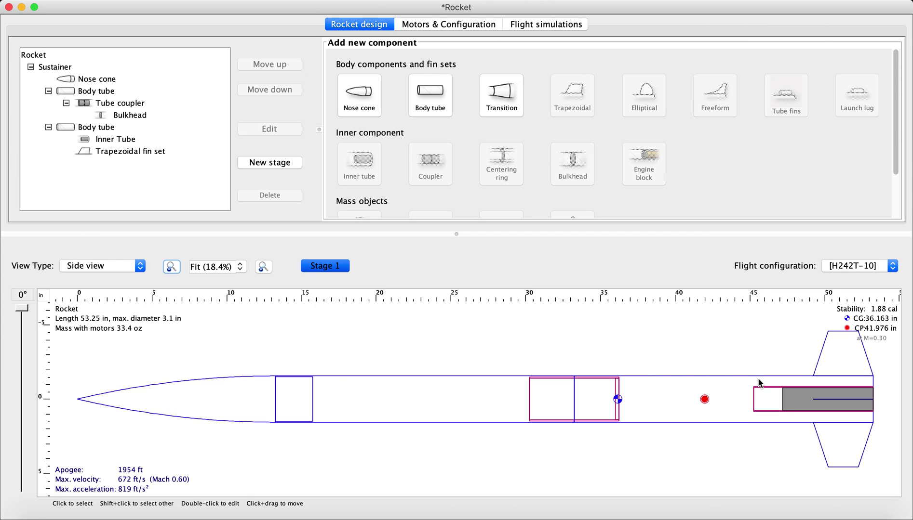
# Add a centering ring to the rear body tube made of Plywood (birch), 0.25 in thick.
pyautogui.click(757, 378)
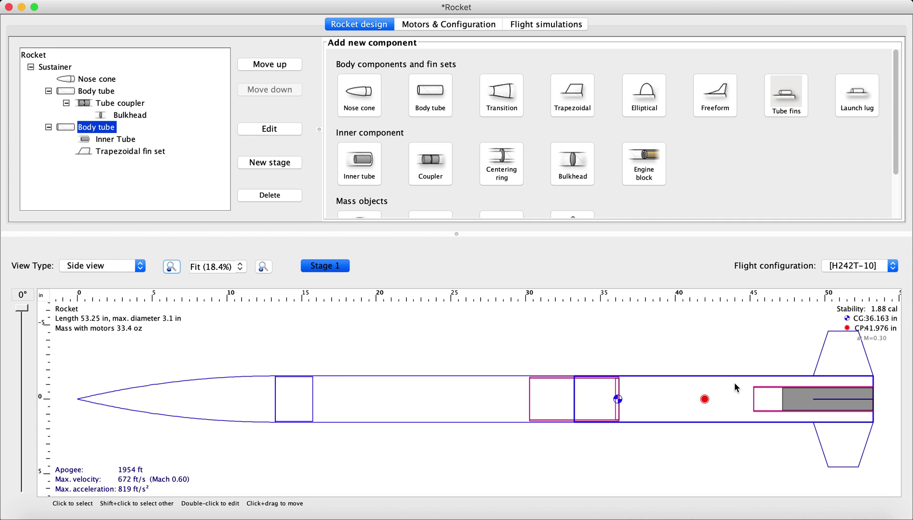
pyautogui.click(502, 165)
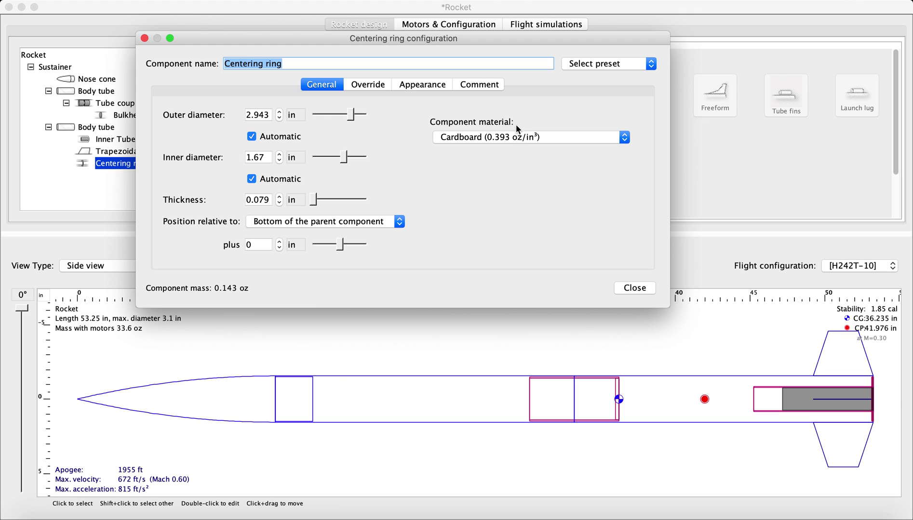
pyautogui.click(462, 140)
pyautogui.scroll(-2, 470, 207)
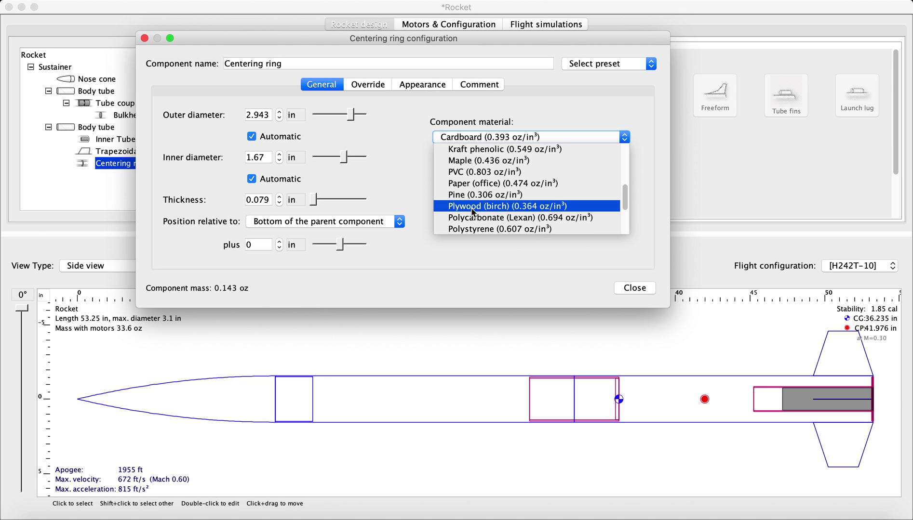
pyautogui.click(471, 212)
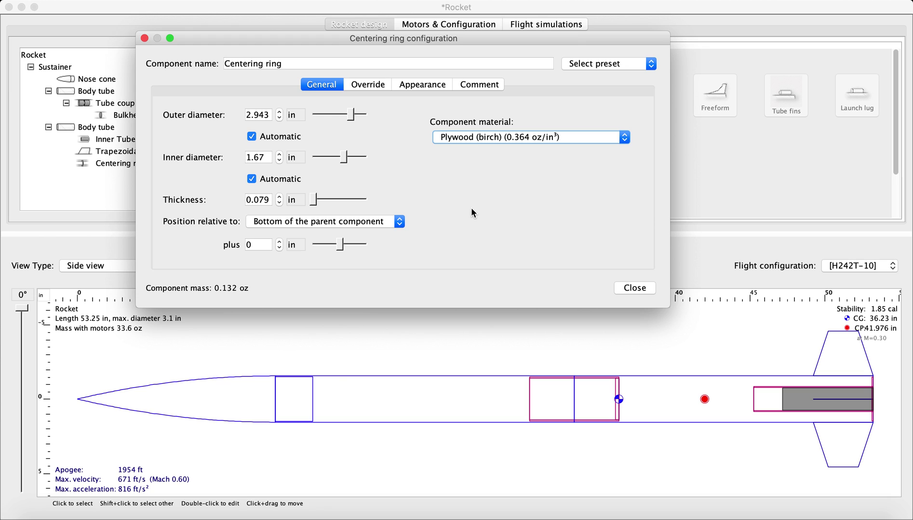
pyautogui.click(271, 200)
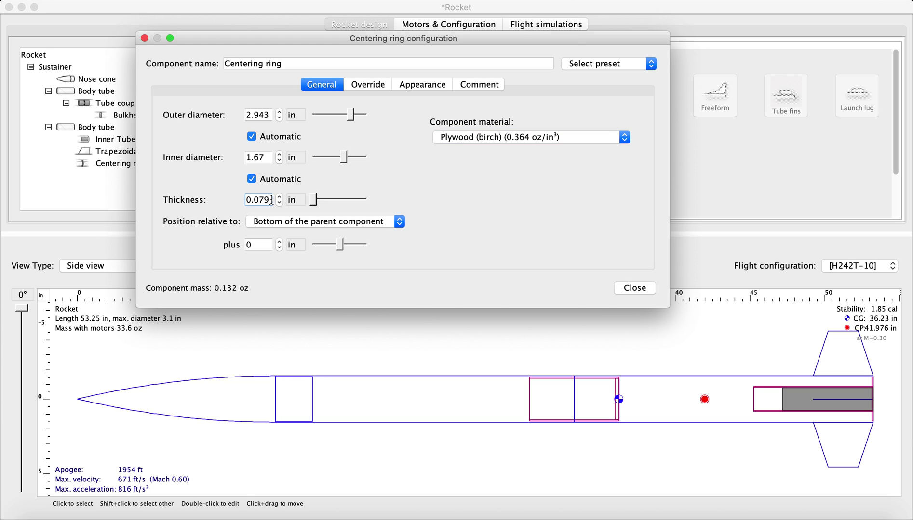
pyautogui.doubleClick(271, 199)
pyautogui.write('0.25')
pyautogui.press('Return')
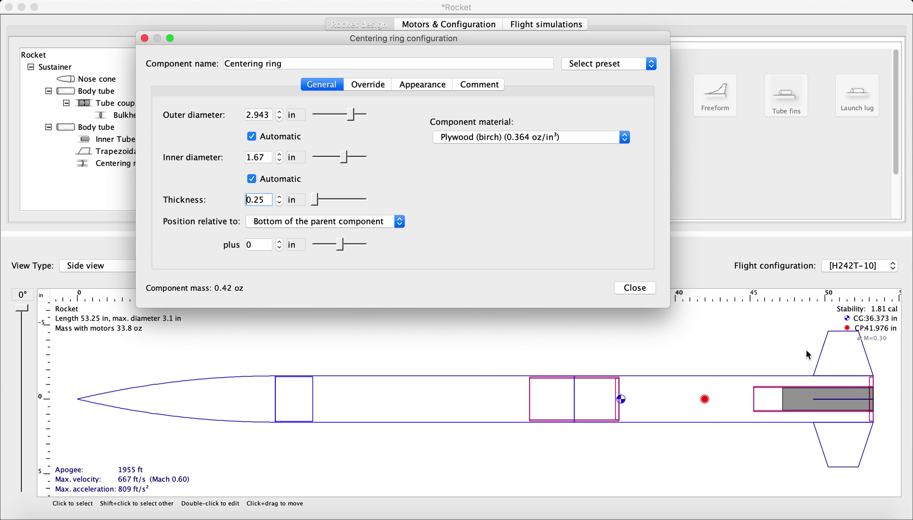
pyautogui.click(639, 287)
# Add another centering ring to the aft body tube in Plywood (birch), 0.25 in thick.
pyautogui.click(695, 396)
pyautogui.click(504, 178)
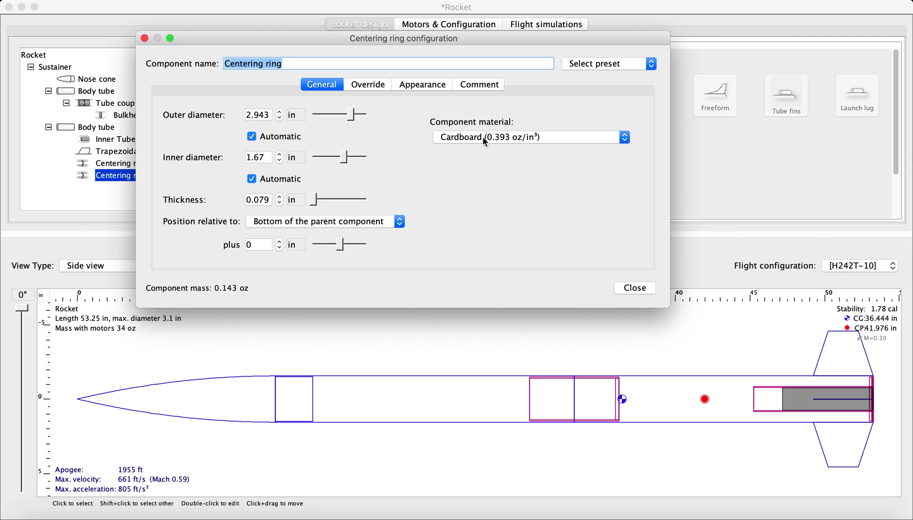
pyautogui.click(485, 138)
pyautogui.scroll(-3, 470, 183)
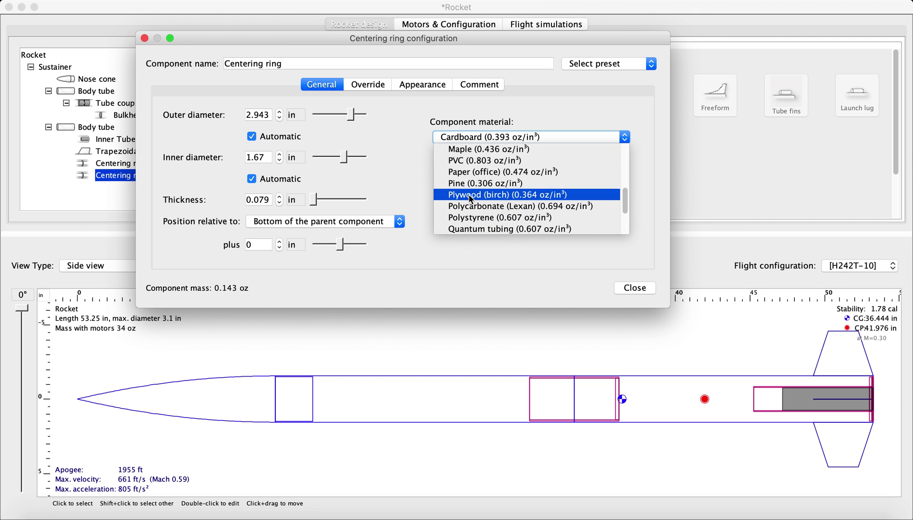
pyautogui.click(470, 195)
pyautogui.click(263, 201)
pyautogui.write('0.25')
pyautogui.press('Return')
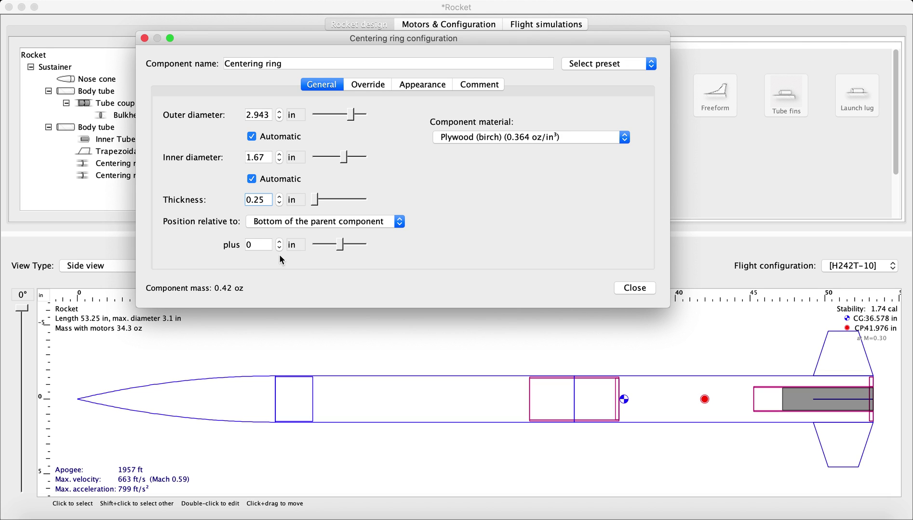
# Position the new ring −8 in from the aft tube's bottom and close its settings.
pyautogui.click(280, 243)
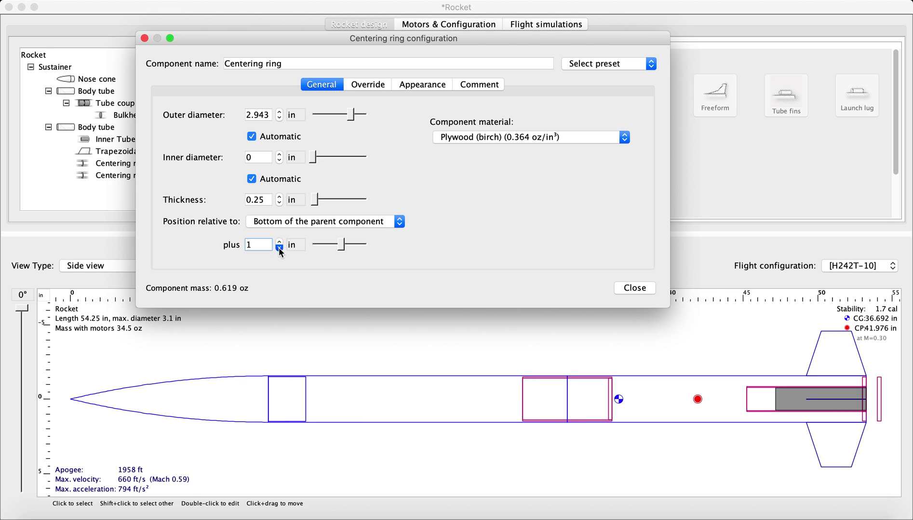
pyautogui.click(279, 248)
pyautogui.click(279, 248)
pyautogui.click(279, 248)
pyautogui.click(279, 248)
pyautogui.click(279, 248)
pyautogui.click(279, 248)
pyautogui.click(279, 248)
pyautogui.click(280, 248)
pyautogui.click(279, 248)
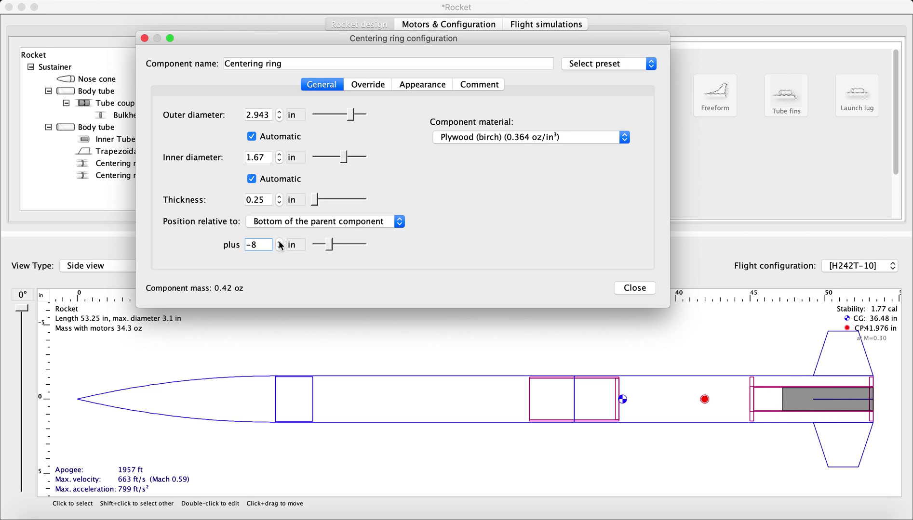
pyautogui.click(280, 242)
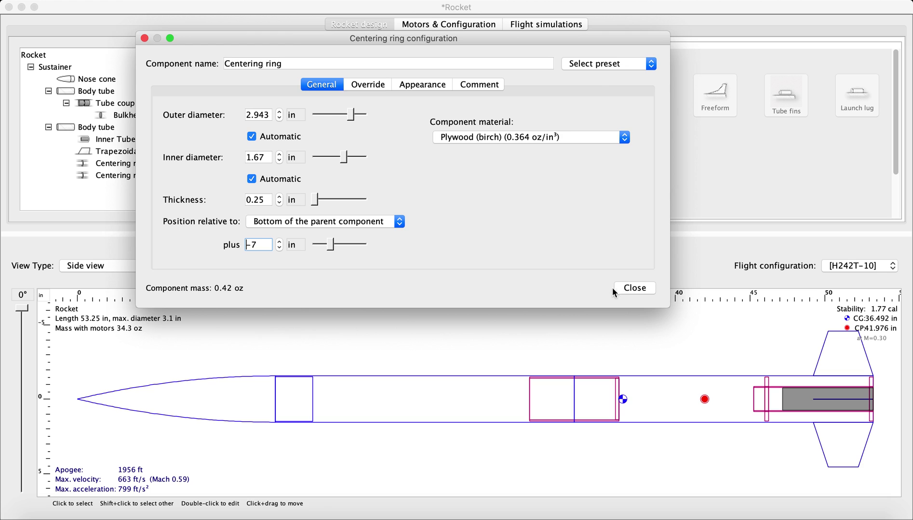
pyautogui.click(279, 242)
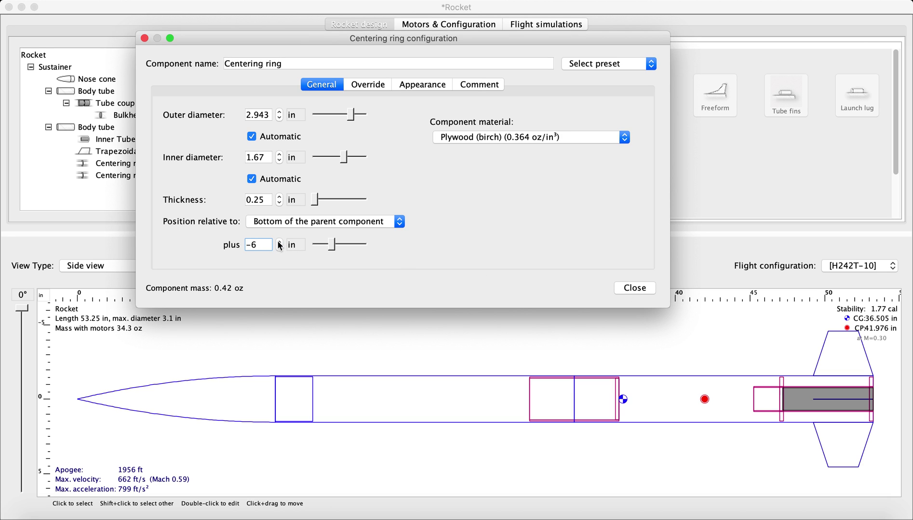
pyautogui.doubleClick(279, 247)
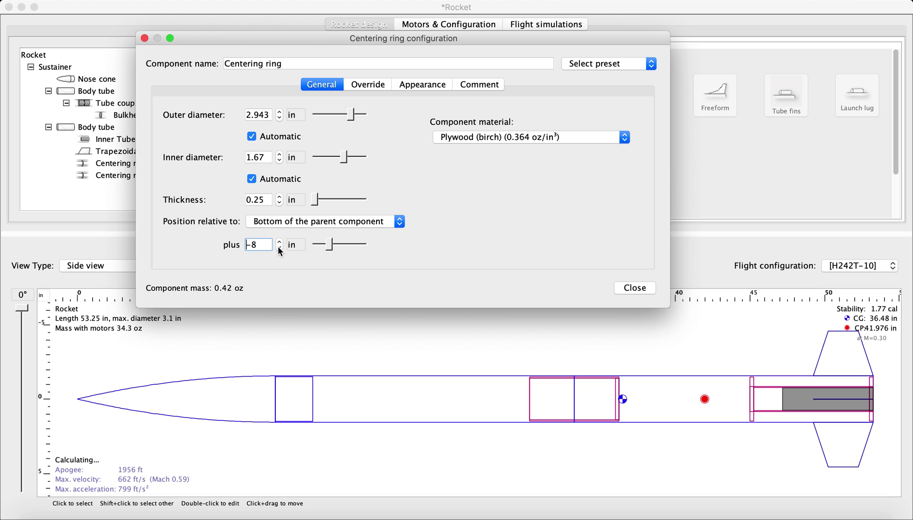
pyautogui.click(639, 287)
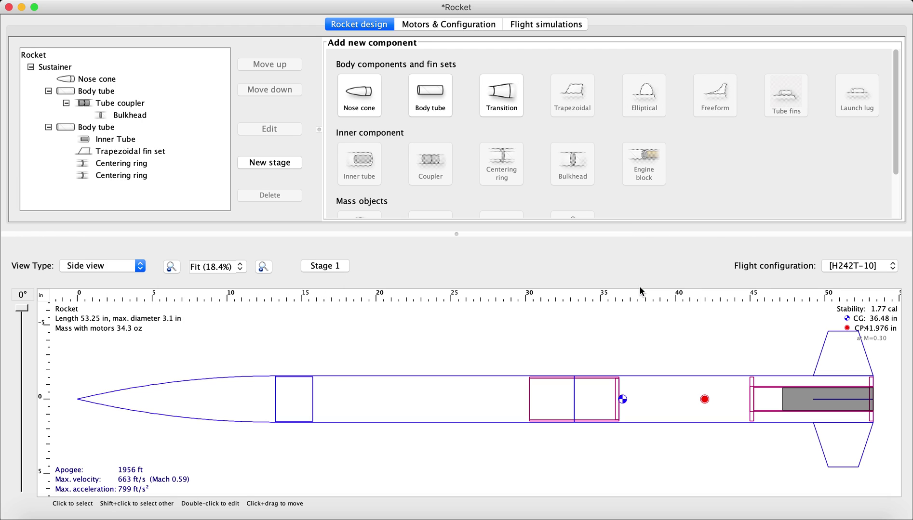
# Add a third centering ring to the aft body tube in Plywood (birch), 0.25 in thick.
pyautogui.click(786, 388)
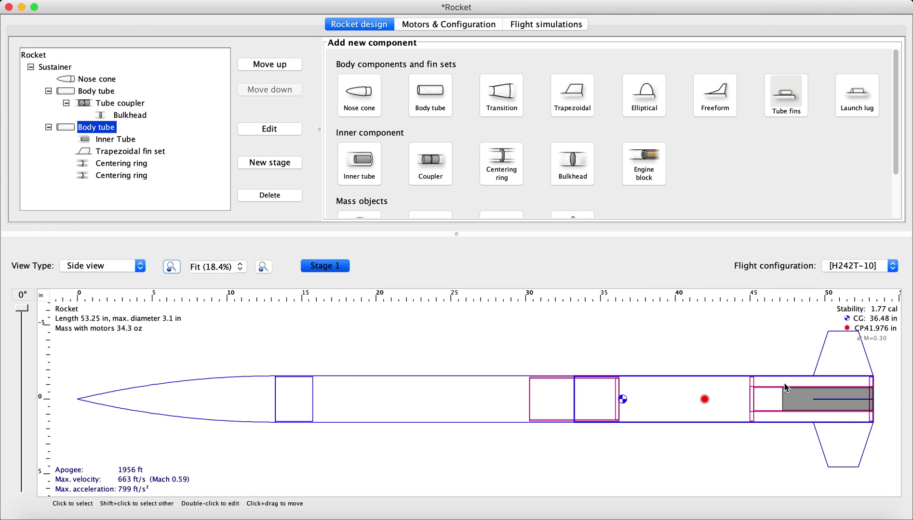
pyautogui.click(502, 161)
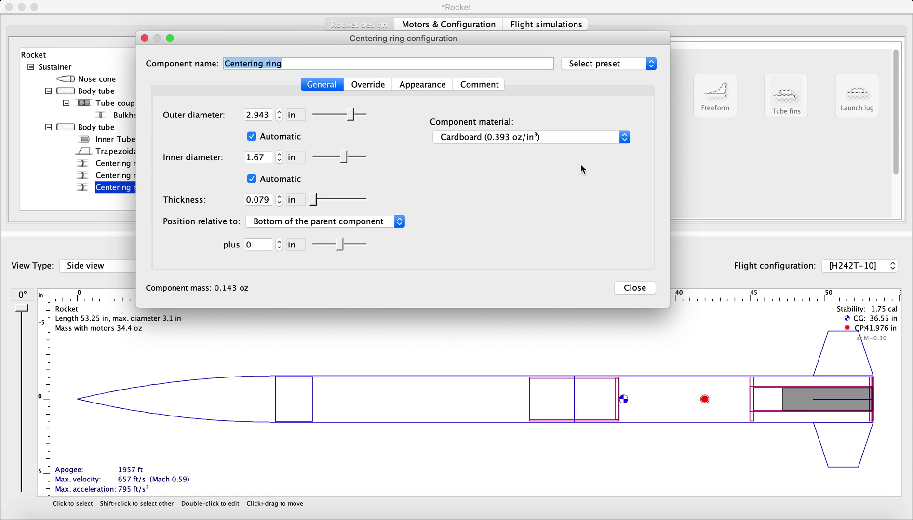
pyautogui.click(526, 139)
pyautogui.scroll(-2, 502, 194)
pyautogui.scroll(-2, 502, 194)
pyautogui.click(501, 206)
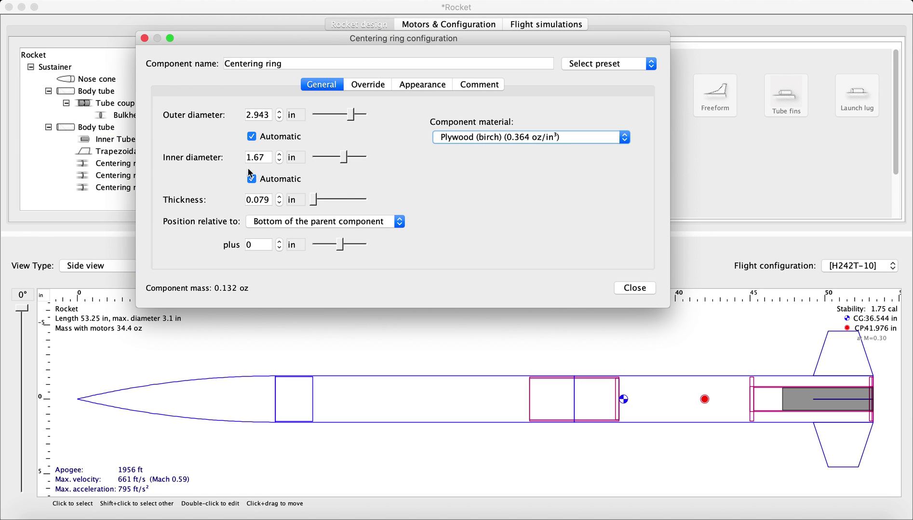
pyautogui.click(268, 201)
pyautogui.write('0.25')
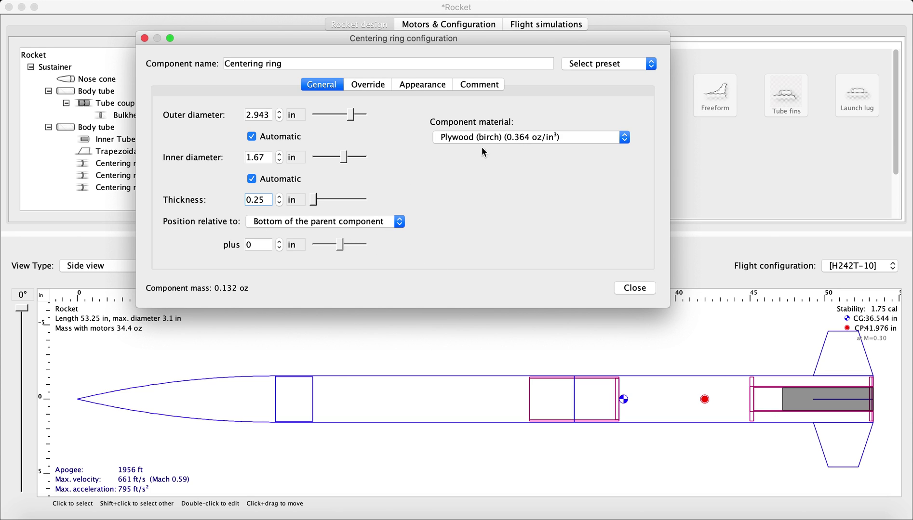
# Move the third ring to −4 in from the tube bottom and close its settings.
pyautogui.click(279, 248)
pyautogui.click(279, 247)
pyautogui.click(280, 248)
pyautogui.click(280, 248)
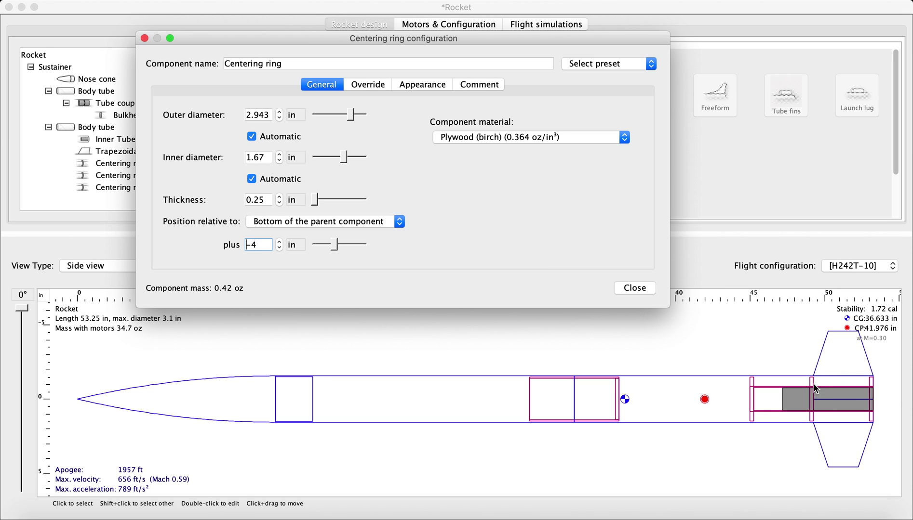
pyautogui.click(627, 291)
# Auto-calculate fin tabs for the trapezoidal fins: 3.75 in long, 0.715 in high, at -0.125 in.
pyautogui.click(843, 363)
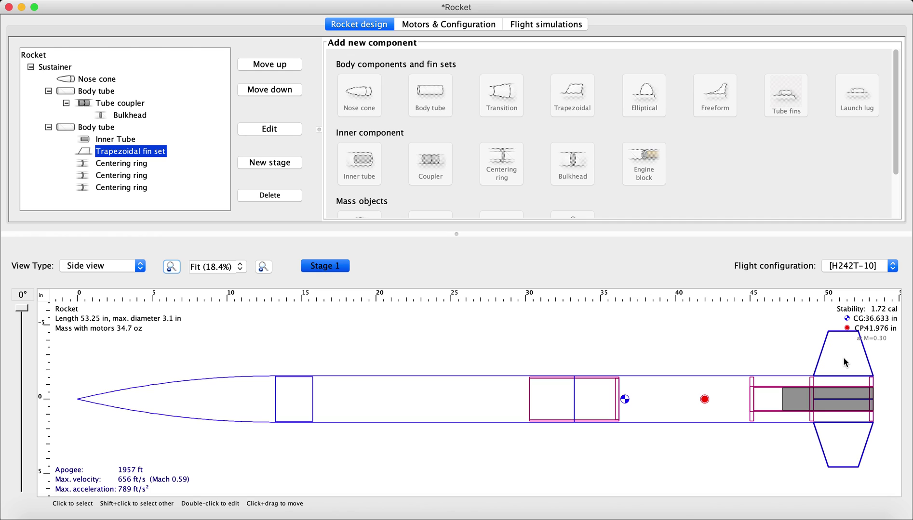
pyautogui.doubleClick(844, 362)
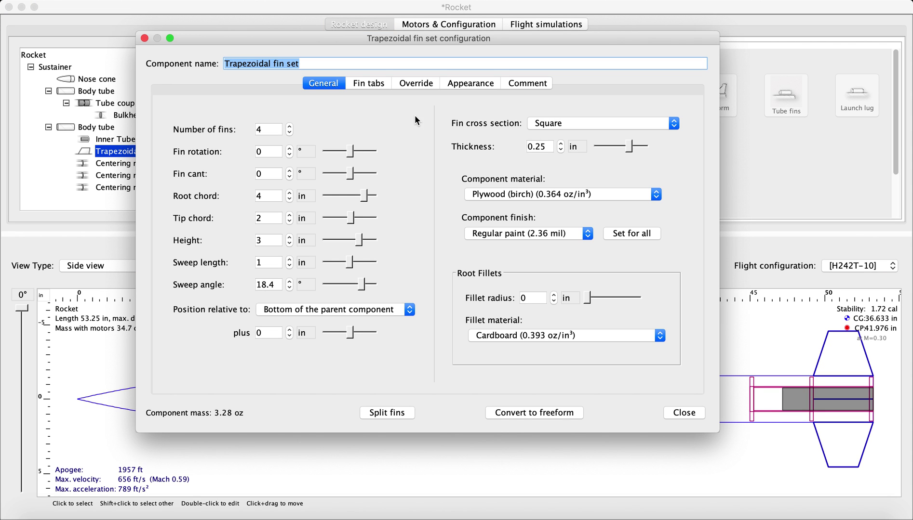
pyautogui.click(367, 84)
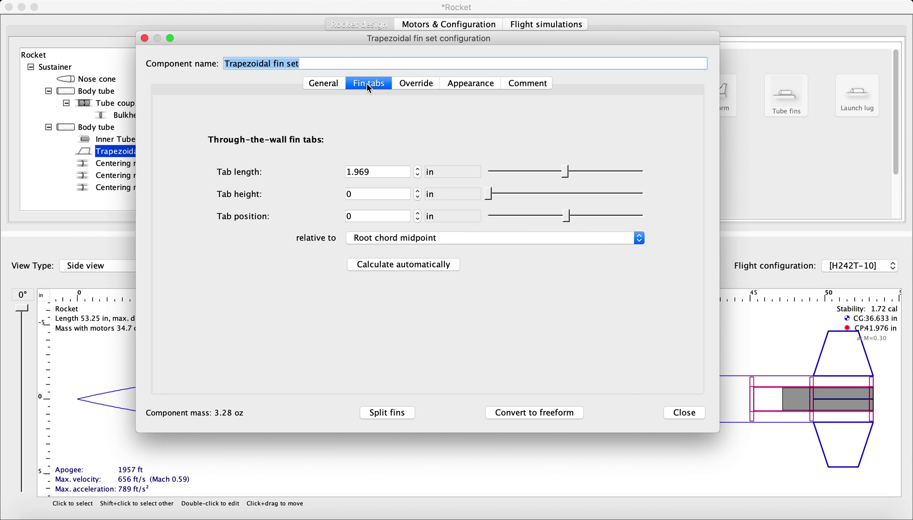
pyautogui.click(410, 265)
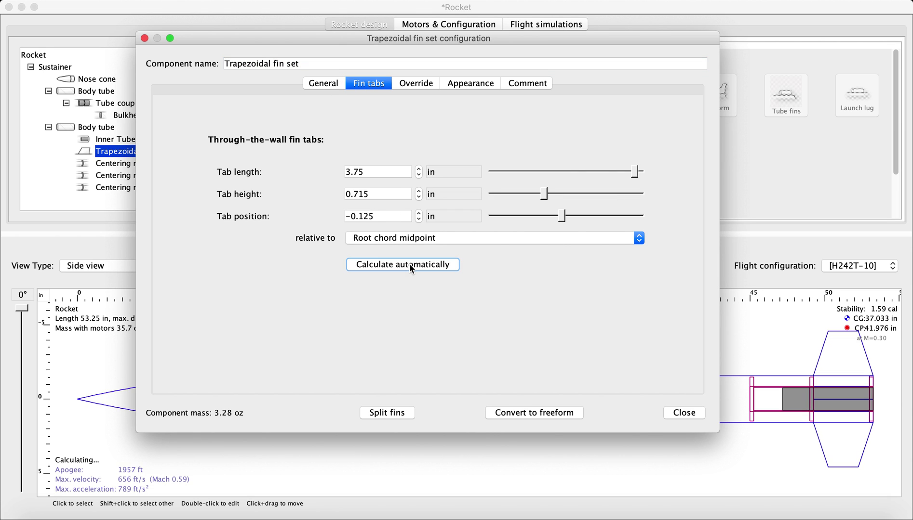
pyautogui.click(684, 413)
pyautogui.click(839, 364)
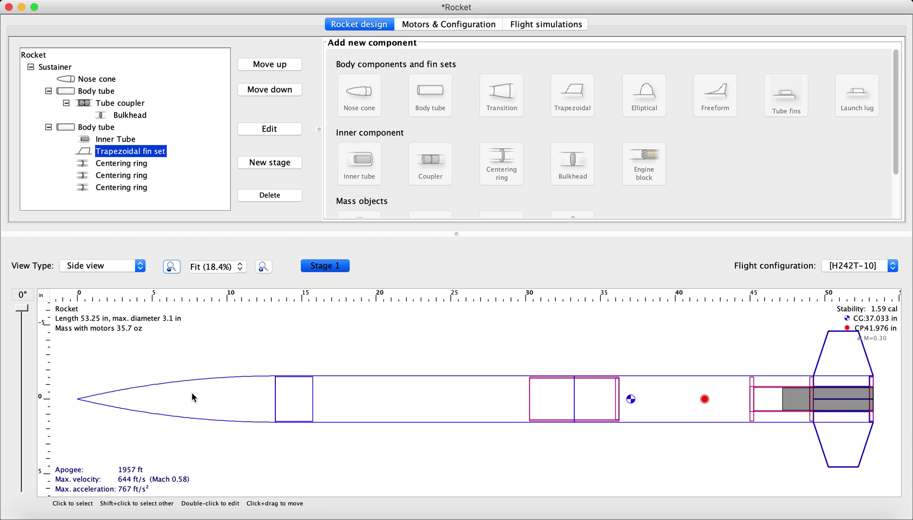
pyautogui.click(665, 393)
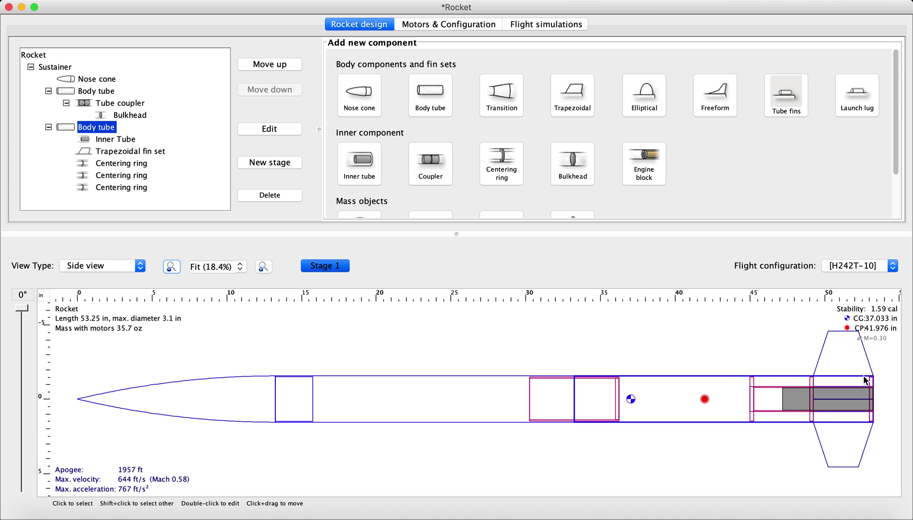
# Add a parachute inside the aft body tube with a 36 in diameter.
pyautogui.click(206, 398)
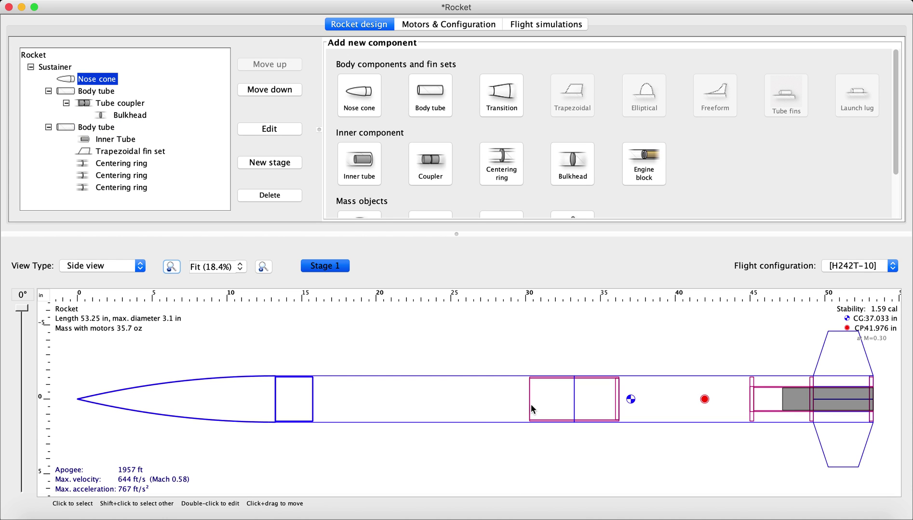
pyautogui.click(685, 390)
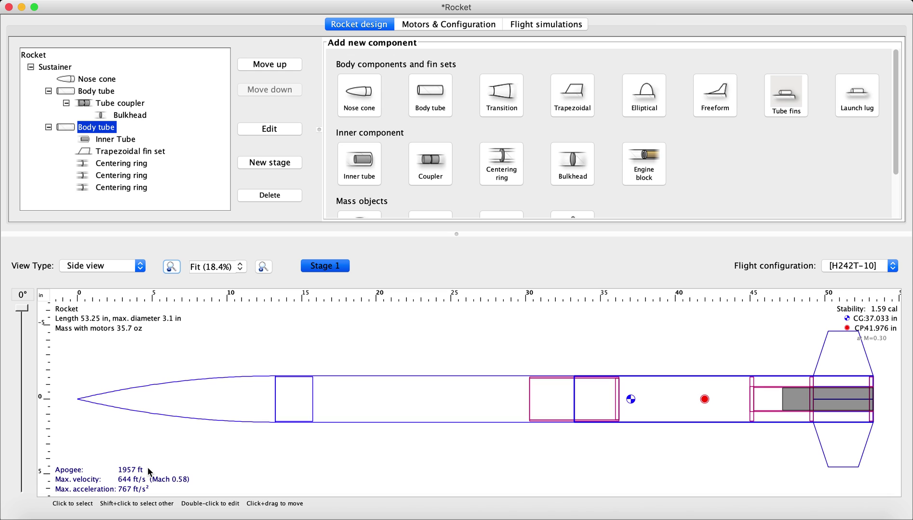
pyautogui.scroll(-3, 607, 169)
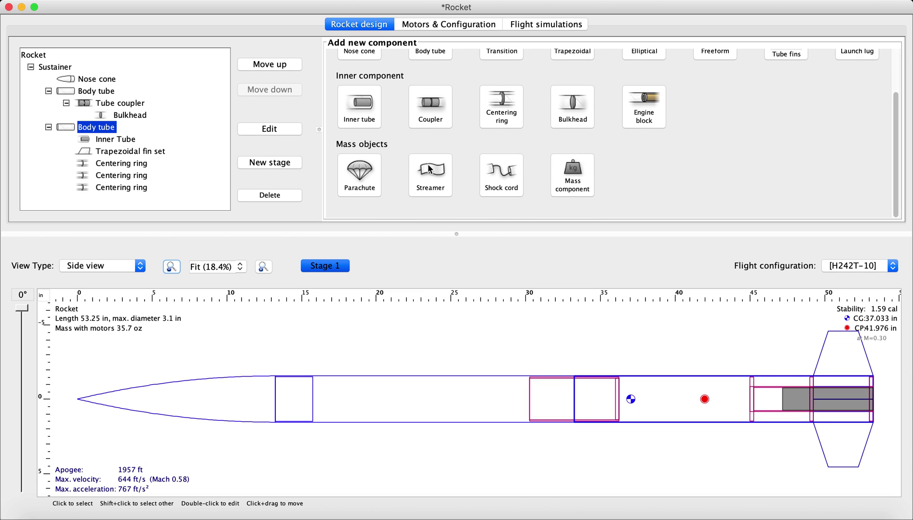
pyautogui.click(368, 169)
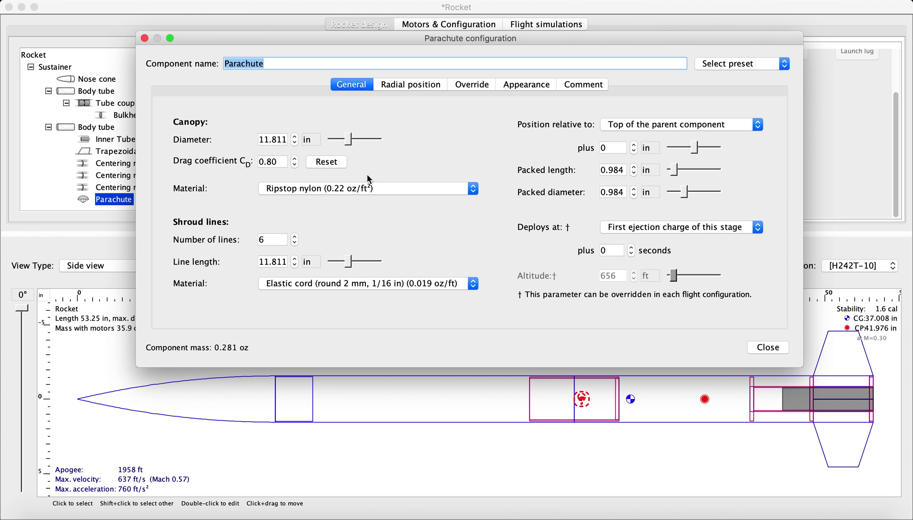
pyautogui.click(272, 139)
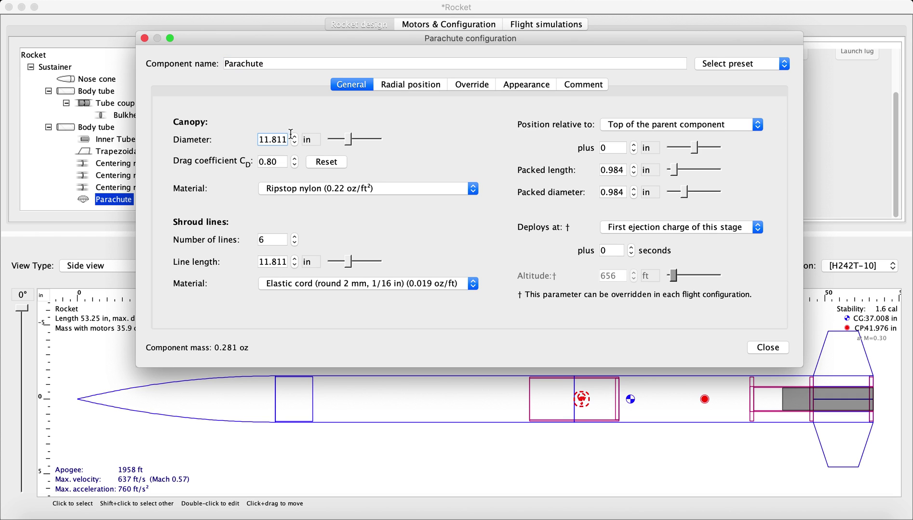
pyautogui.write('30')
pyautogui.press('BackSpace')
pyautogui.write('6')
# Position the parachute at -9.016 in relative to the bottom of the aft body tube.
pyautogui.click(686, 124)
pyautogui.click(654, 147)
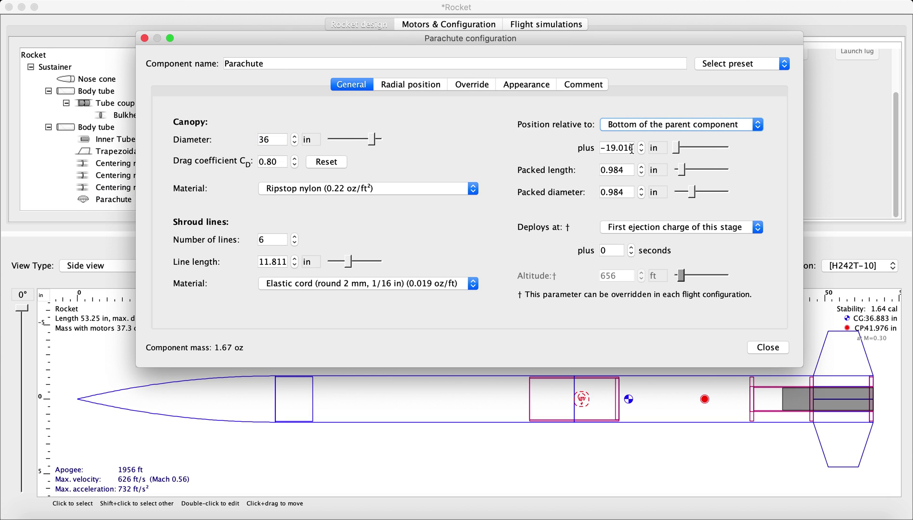
pyautogui.click(641, 152)
pyautogui.click(642, 146)
pyautogui.click(642, 145)
pyautogui.click(642, 146)
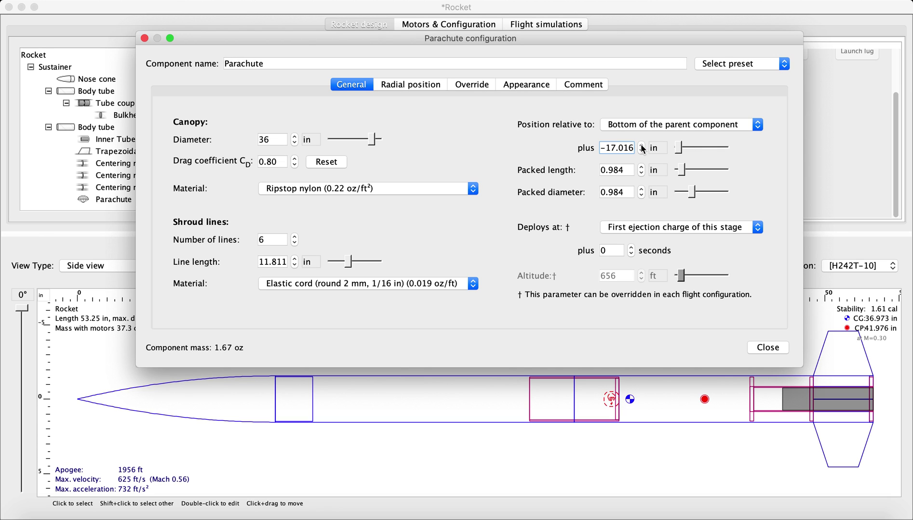
pyautogui.click(642, 146)
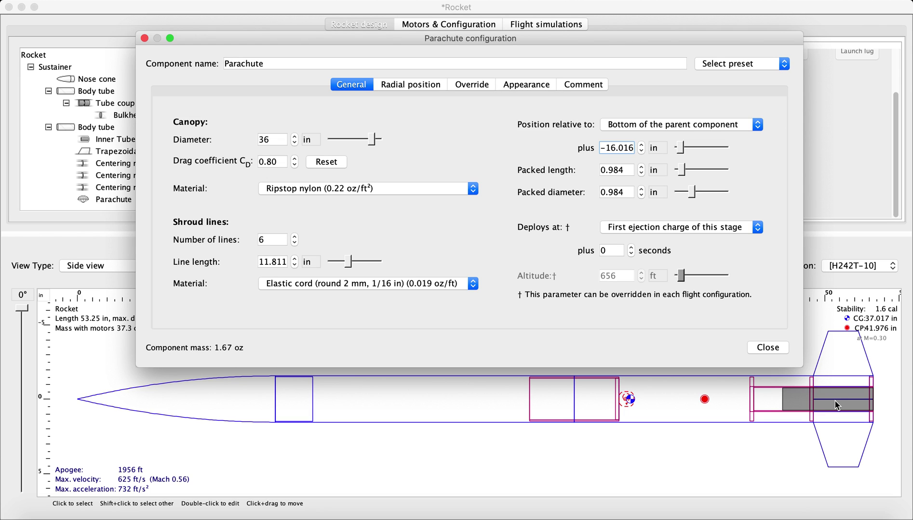
pyautogui.click(642, 145)
pyautogui.click(641, 145)
pyautogui.click(641, 145)
pyautogui.click(641, 145)
pyautogui.click(641, 145)
pyautogui.click(642, 145)
pyautogui.click(641, 145)
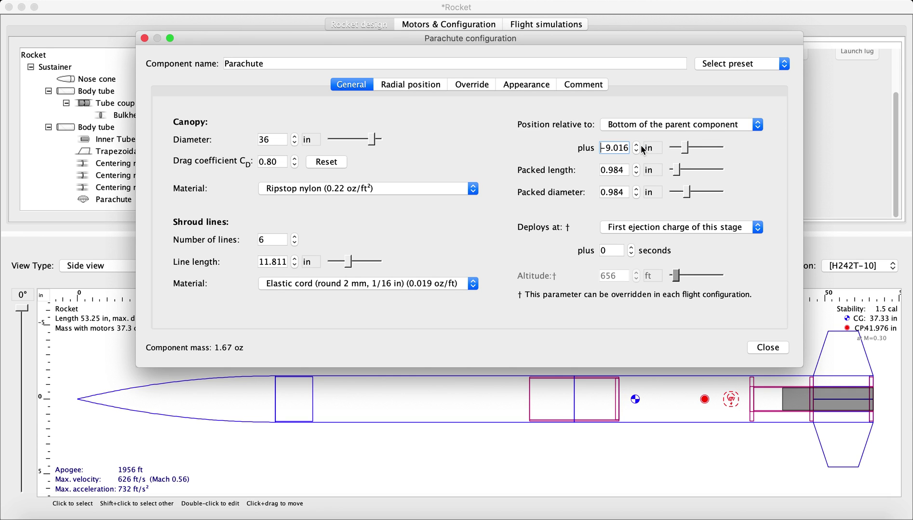
pyautogui.click(641, 145)
pyautogui.click(639, 151)
pyautogui.click(763, 349)
pyautogui.click(702, 404)
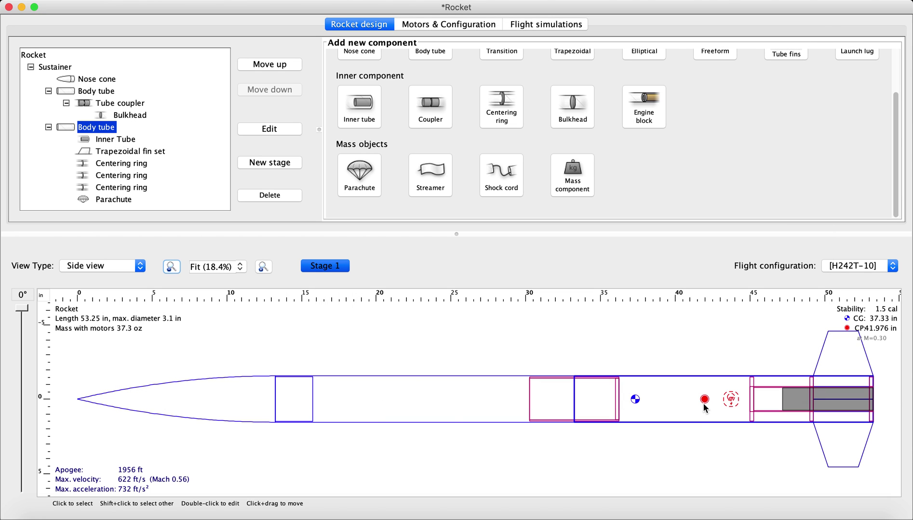
# Add a 300 in shock cord of 14 mm tubular nylon, referenced to the tube's bottom.
pyautogui.click(502, 183)
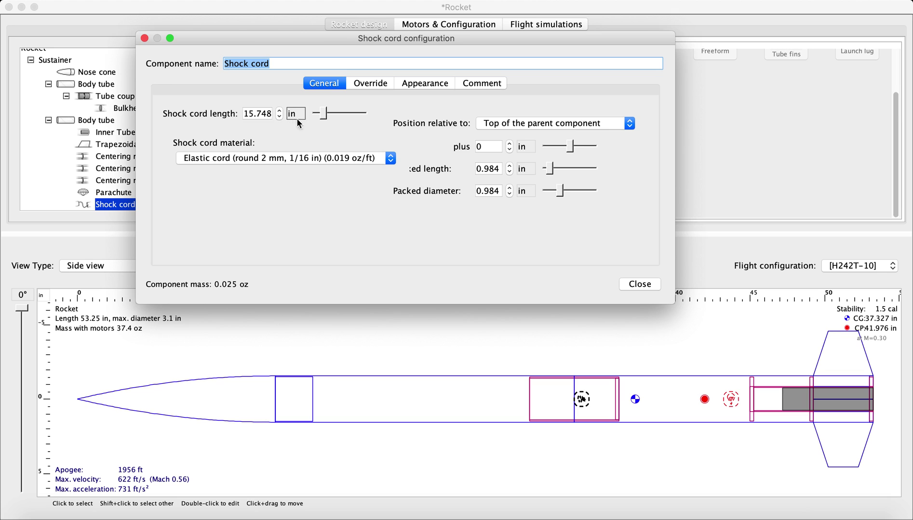
pyautogui.click(349, 158)
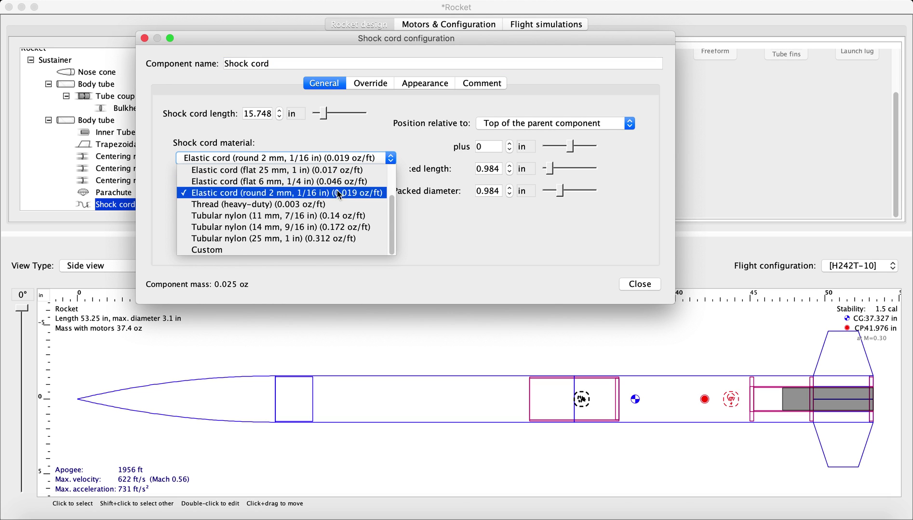
pyautogui.click(273, 231)
pyautogui.click(576, 124)
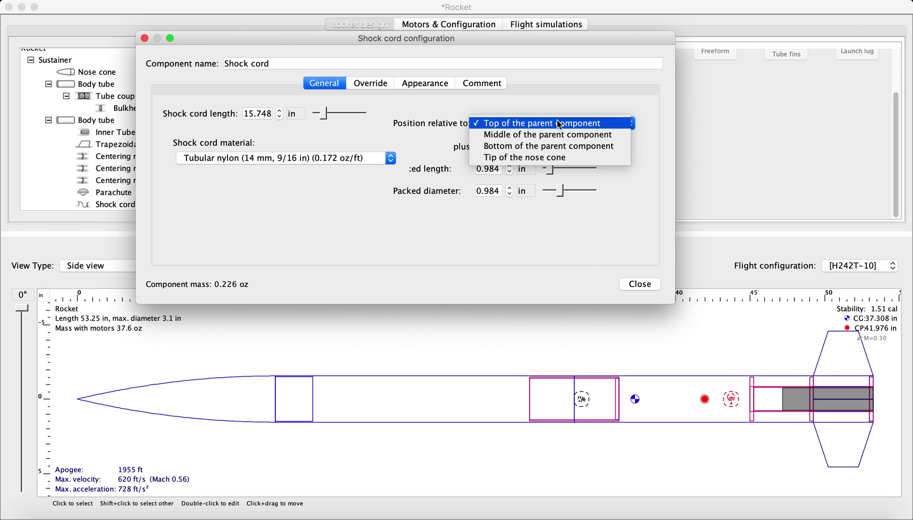
pyautogui.click(549, 146)
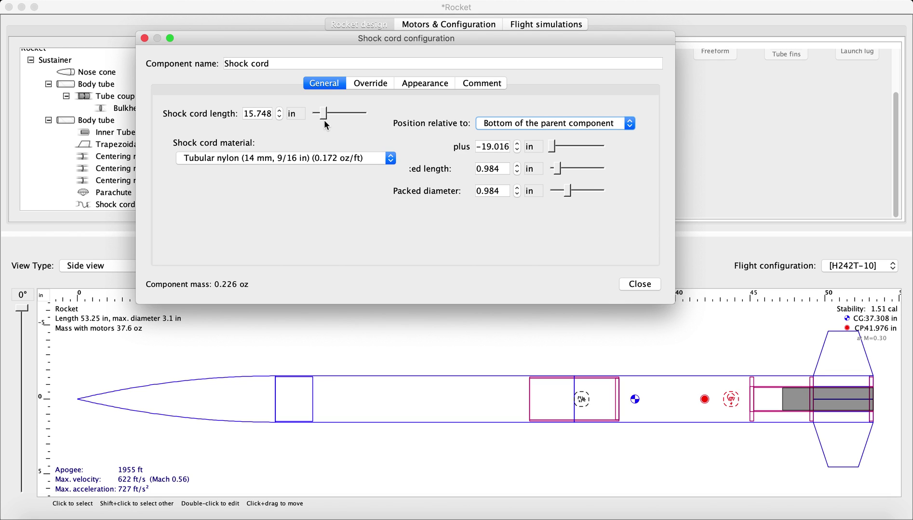
pyautogui.click(268, 115)
pyautogui.press('super+a')
pyautogui.write('300')
pyautogui.press('Return')
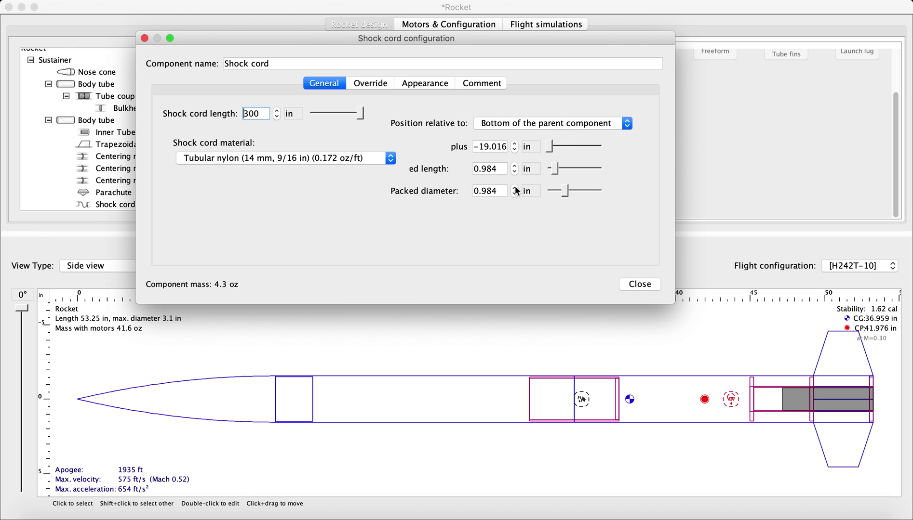
# Set the shock cord's offset to -9.016 in from the rear tube's bottom.
pyautogui.click(515, 150)
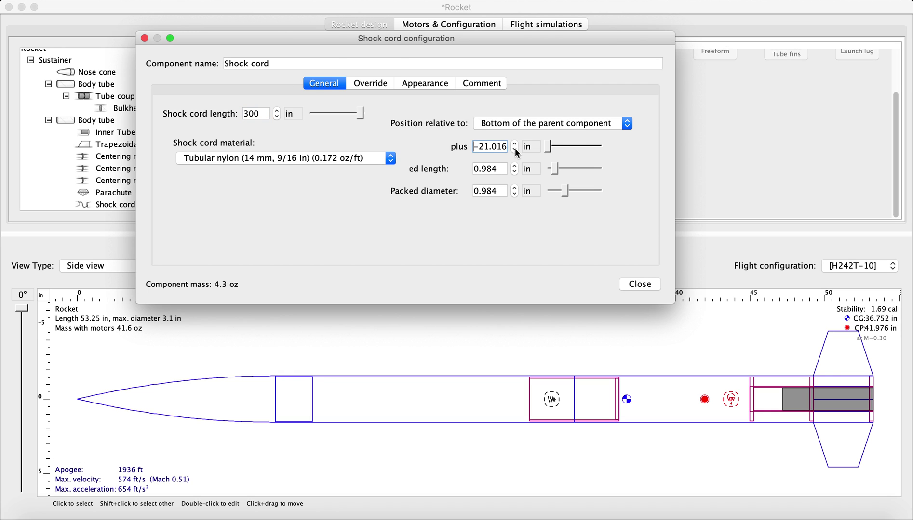
pyautogui.click(514, 143)
pyautogui.click(514, 144)
pyautogui.click(515, 144)
pyautogui.click(515, 143)
pyautogui.click(515, 143)
pyautogui.click(515, 144)
pyautogui.click(515, 143)
pyautogui.click(515, 144)
pyautogui.click(515, 144)
pyautogui.click(514, 143)
pyautogui.click(515, 143)
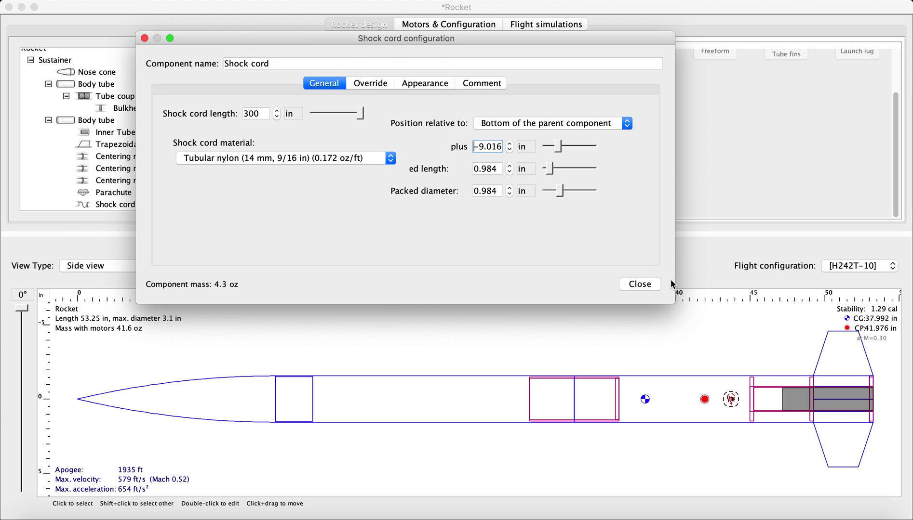
pyautogui.click(638, 284)
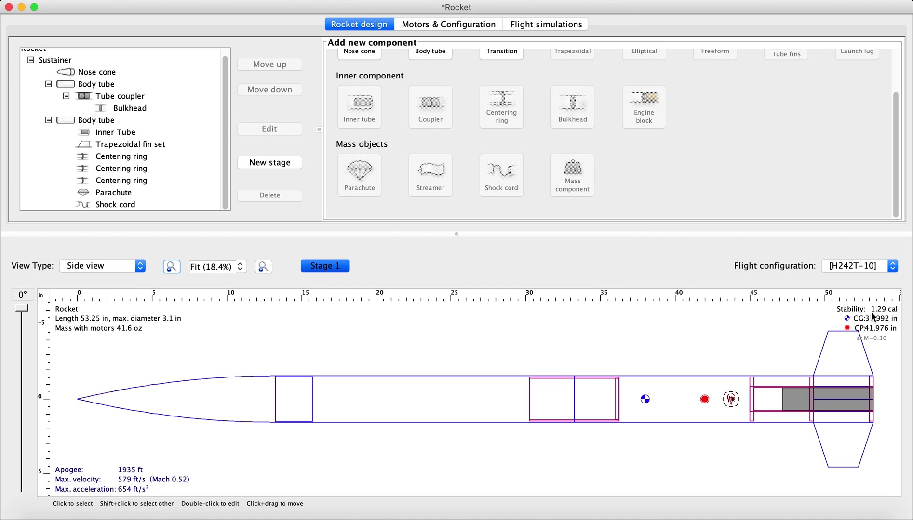
# Change the fin height to 3.5 in, then show the Flight simulations list.
pyautogui.doubleClick(838, 359)
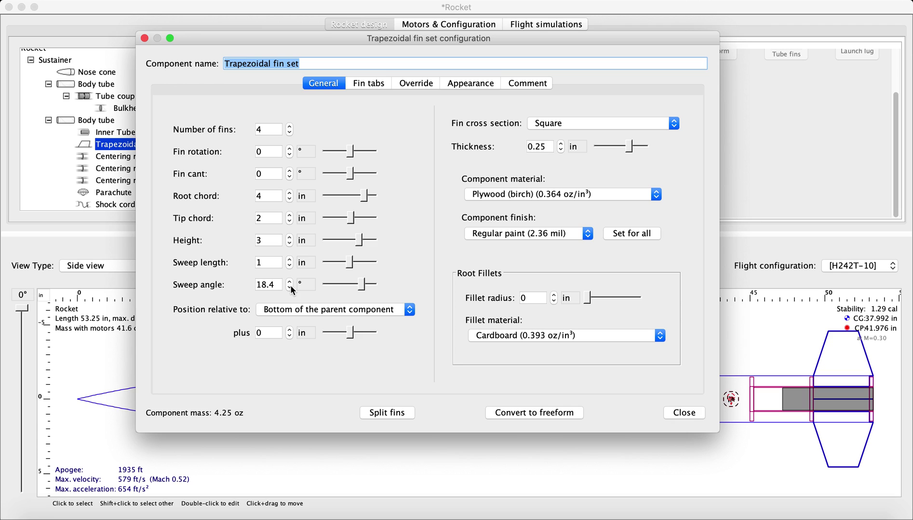
pyautogui.click(271, 239)
pyautogui.write('.2')
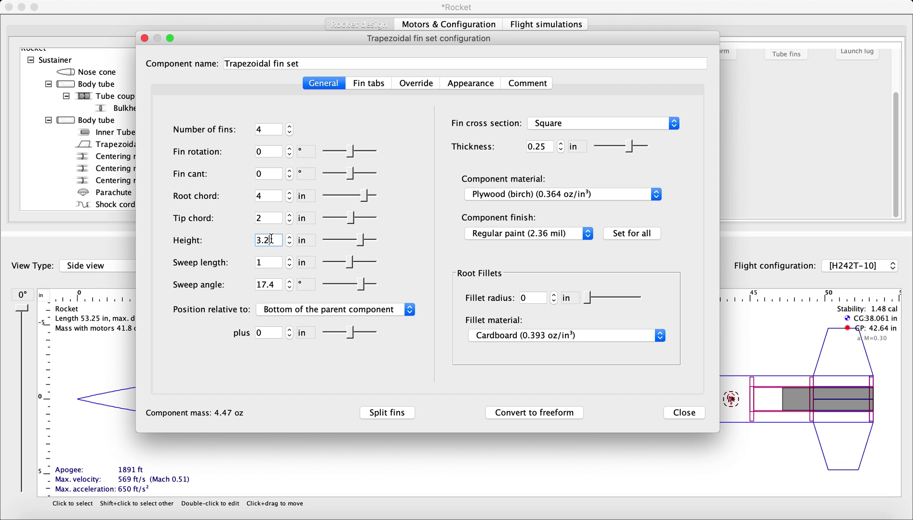
pyautogui.press('BackSpace')
pyautogui.write('5')
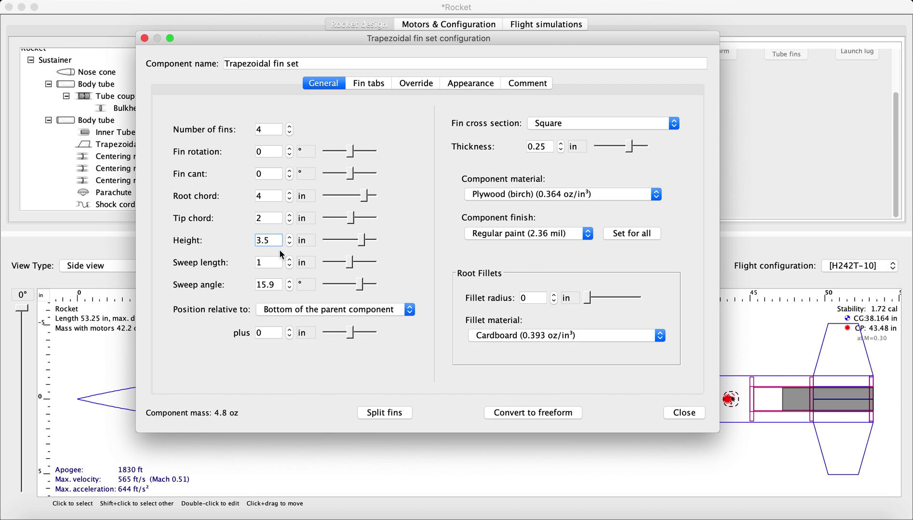
pyautogui.click(671, 409)
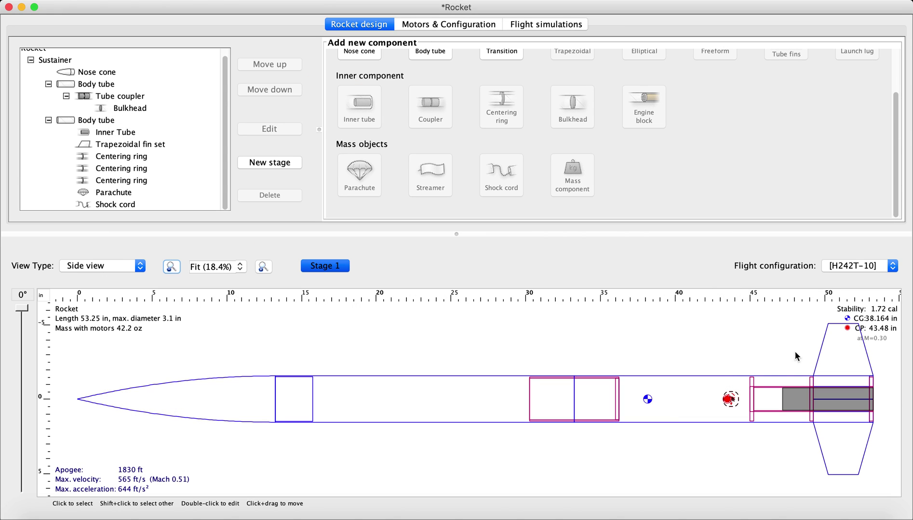
pyautogui.click(849, 353)
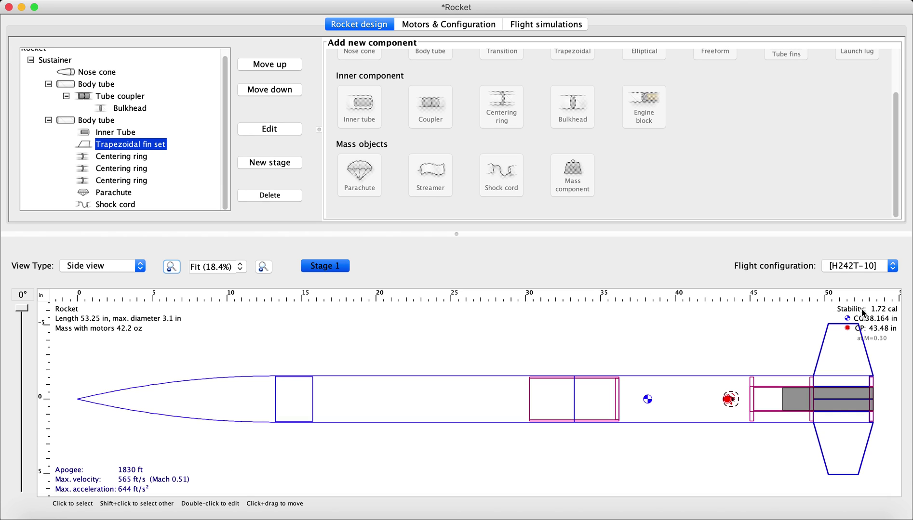
pyautogui.click(548, 25)
# Run Simulation 1 (1829 ft apogee, 18.8 ft/s landing) and widen the Velocity at deployment column.
pyautogui.click(181, 92)
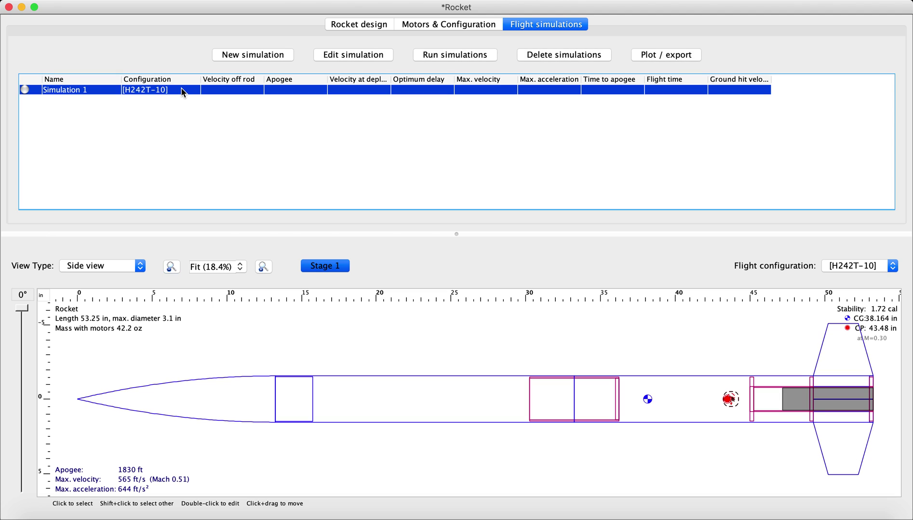
pyautogui.click(449, 56)
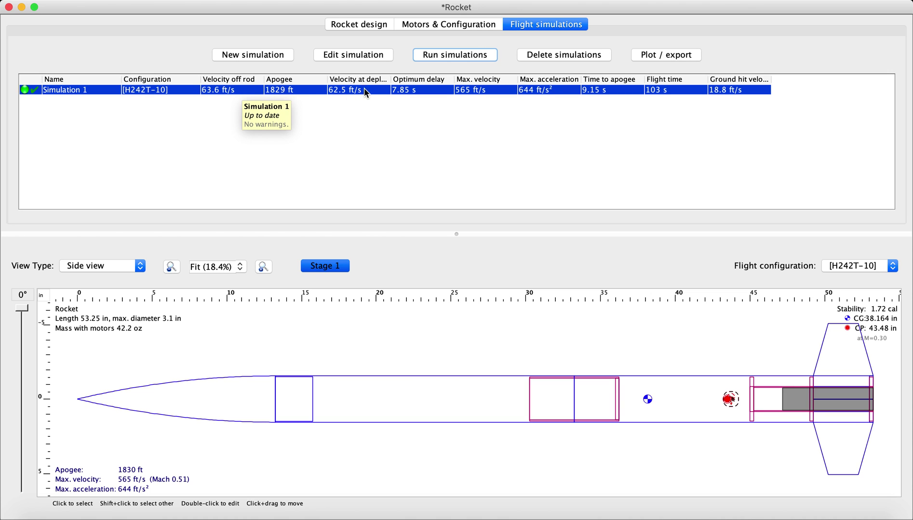
pyautogui.moveTo(390, 76); pyautogui.dragTo(429, 77)
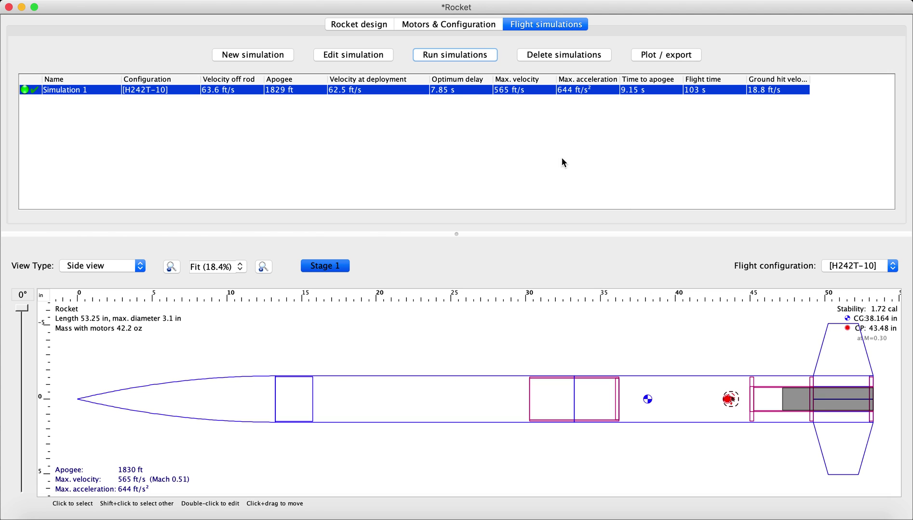
pyautogui.moveTo(450, 92)
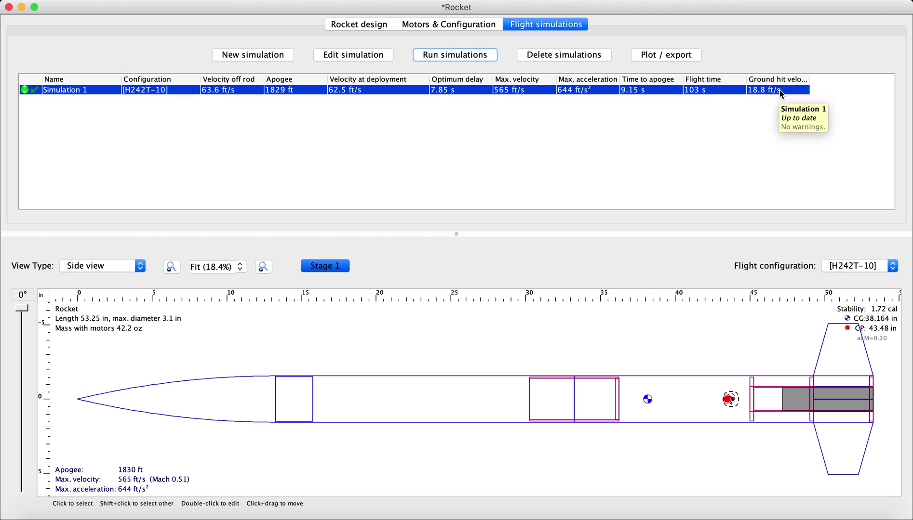
# Plot Simulation 1's vertical motion versus time, then return to the Rocket design view.
pyautogui.click(683, 54)
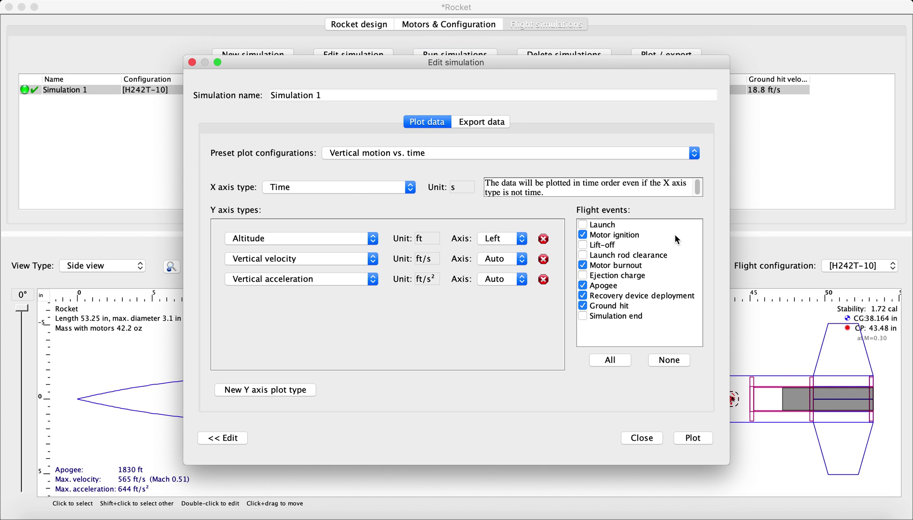
pyautogui.click(691, 438)
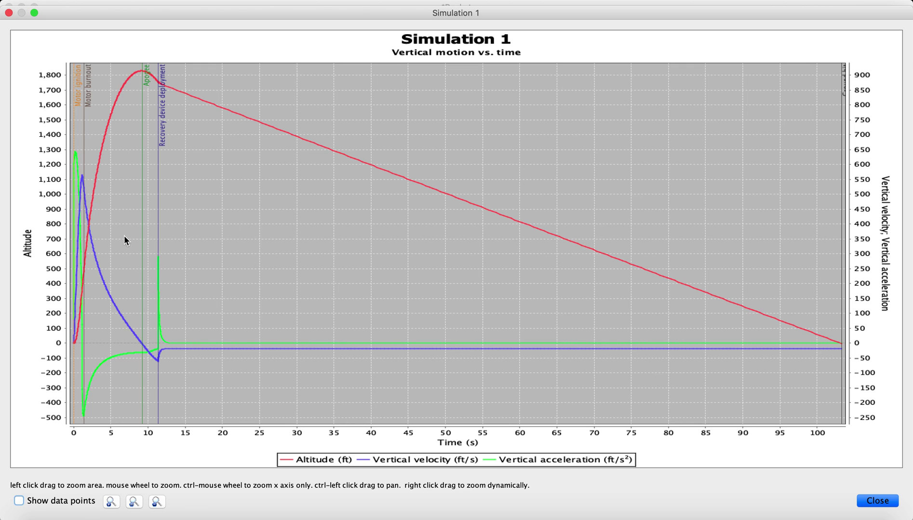
pyautogui.click(861, 499)
pyautogui.click(638, 436)
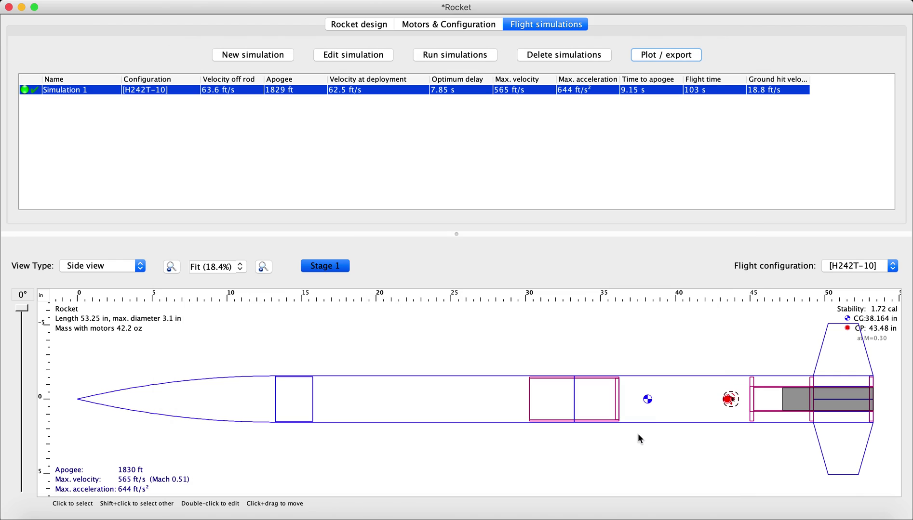
pyautogui.click(373, 26)
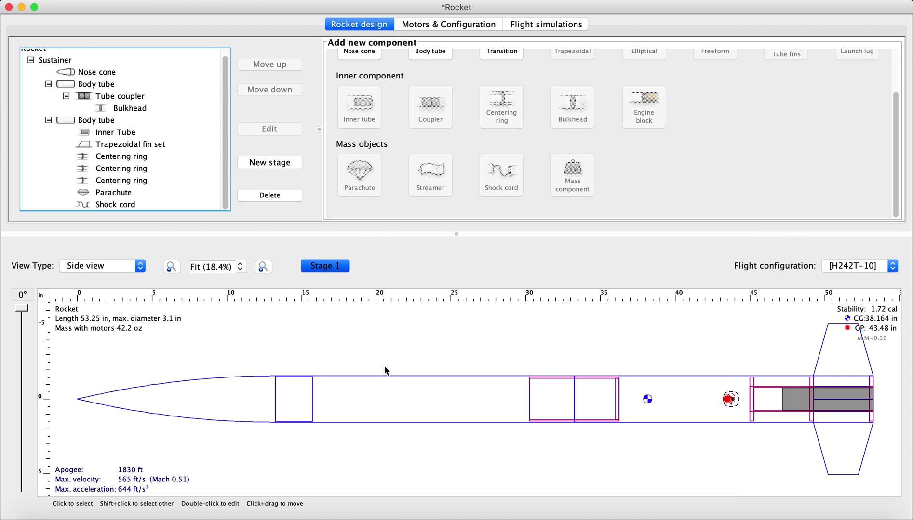